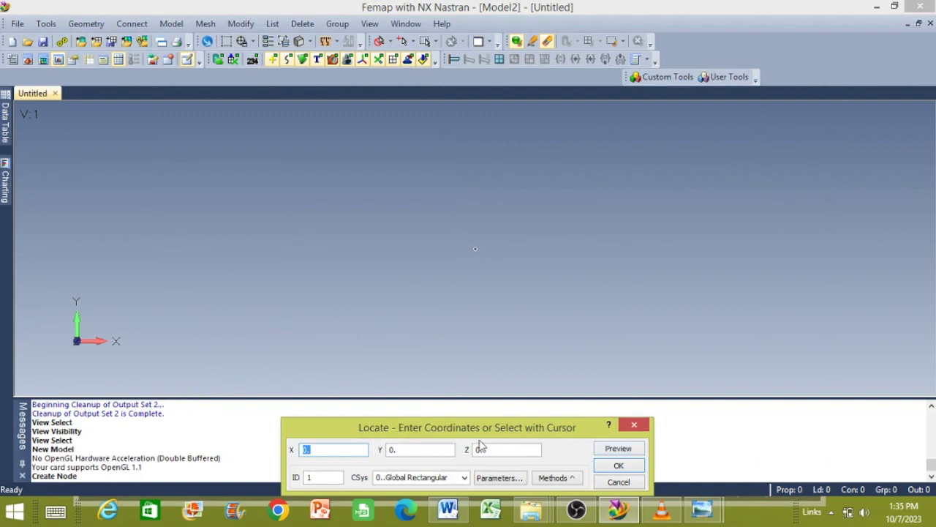
# Step: Create nodes at the origin and at X = 10, consulting the beam drawing for the first segment's length
pyautogui.click(609, 469)
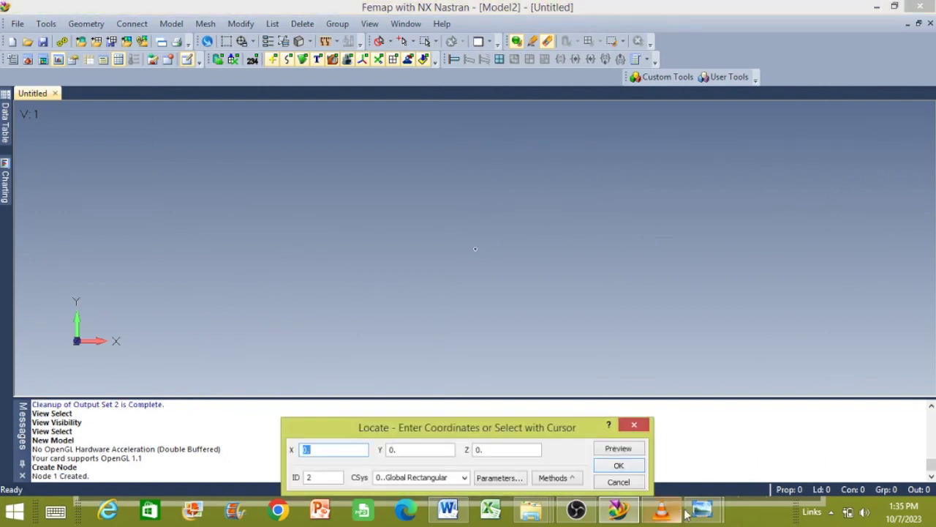
pyautogui.moveTo(701, 511)
pyautogui.click(794, 432)
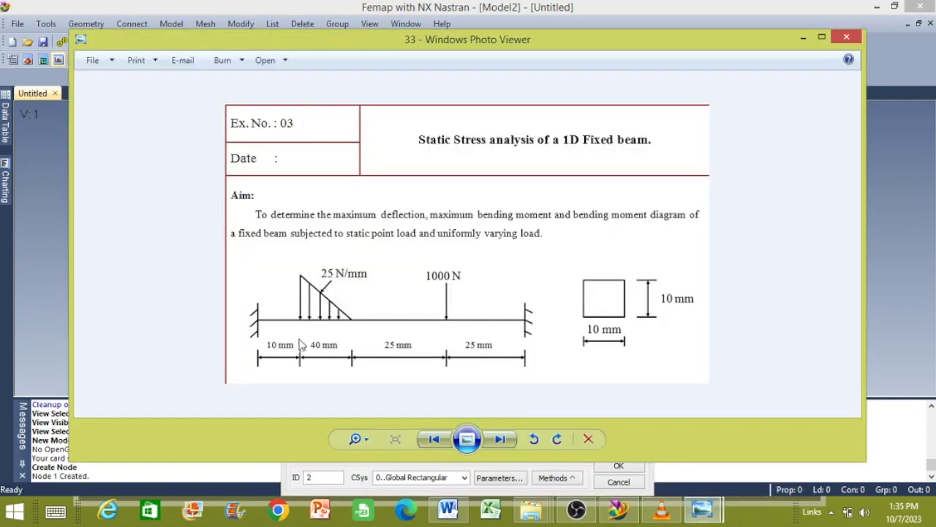
pyautogui.click(618, 511)
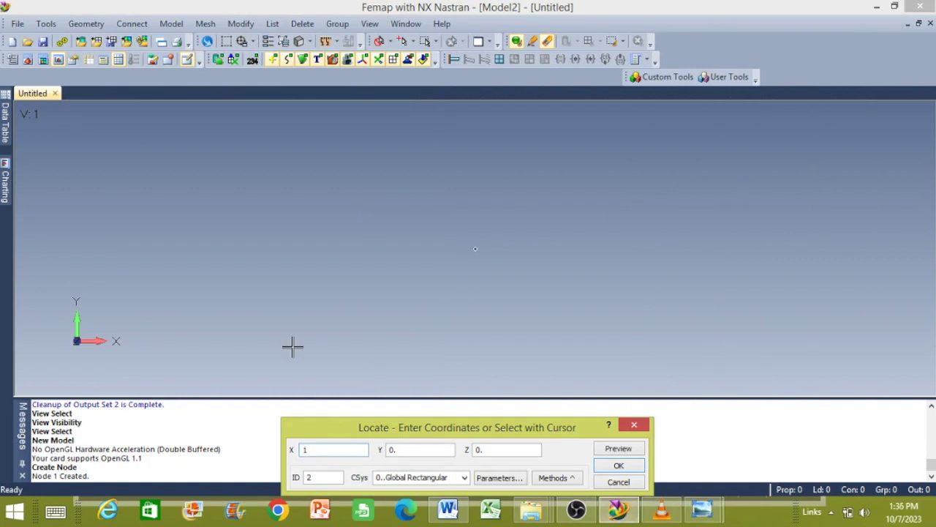
pyautogui.click(605, 466)
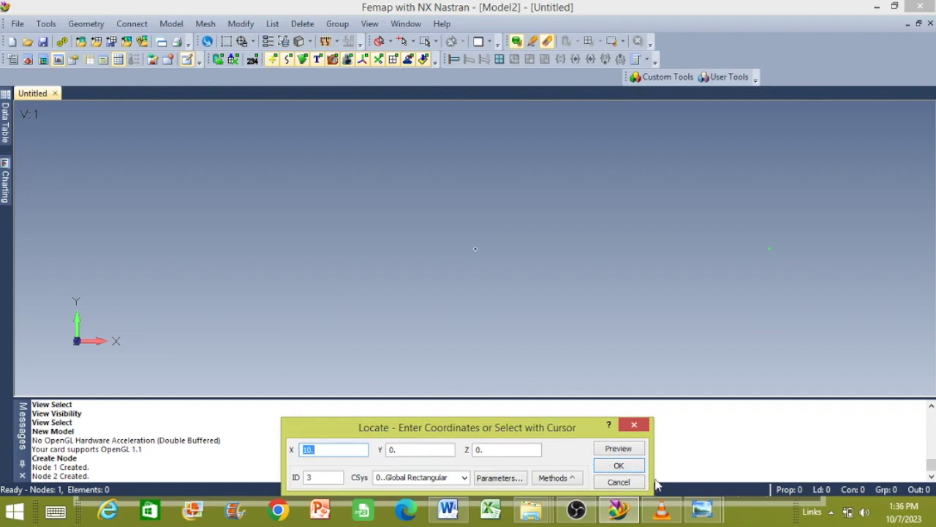
# Step: Check the beam drawing for the second segment's length and create a node at X = 50
pyautogui.moveTo(701, 509)
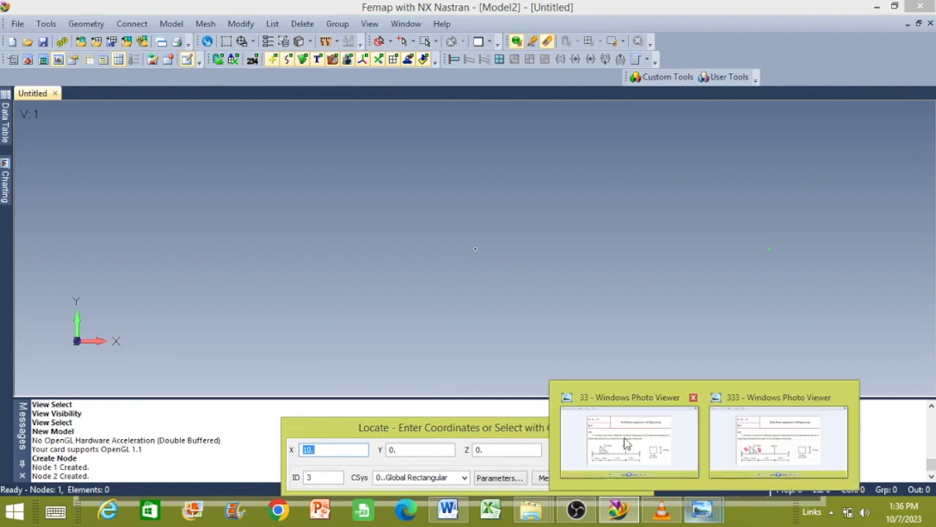
pyautogui.click(623, 438)
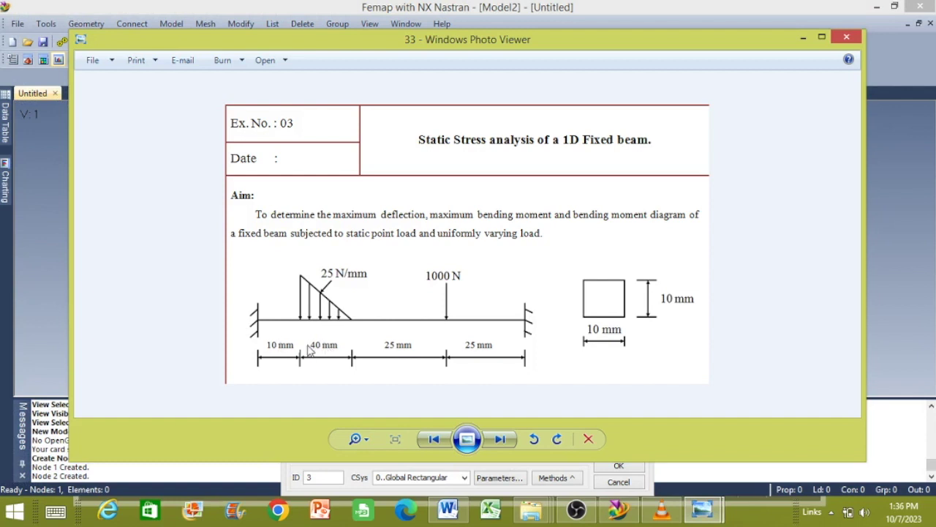
pyautogui.click(620, 510)
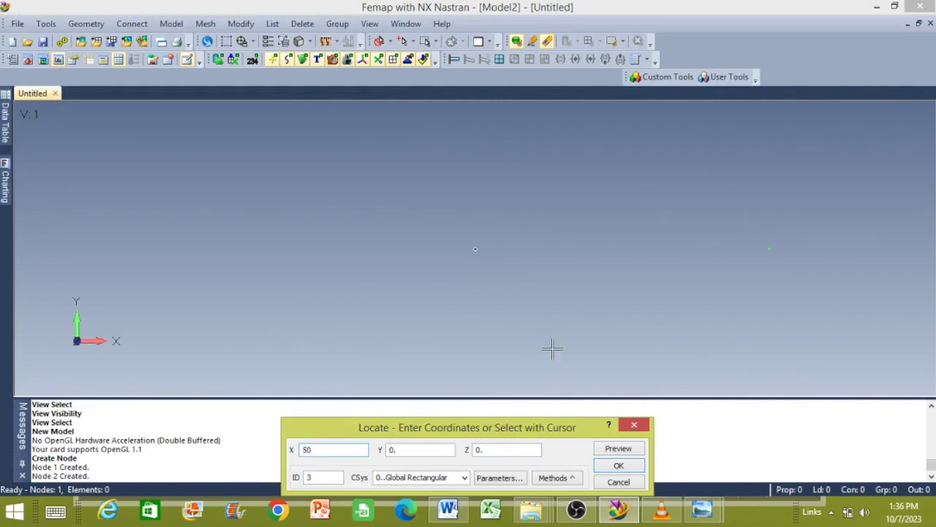
pyautogui.click(617, 466)
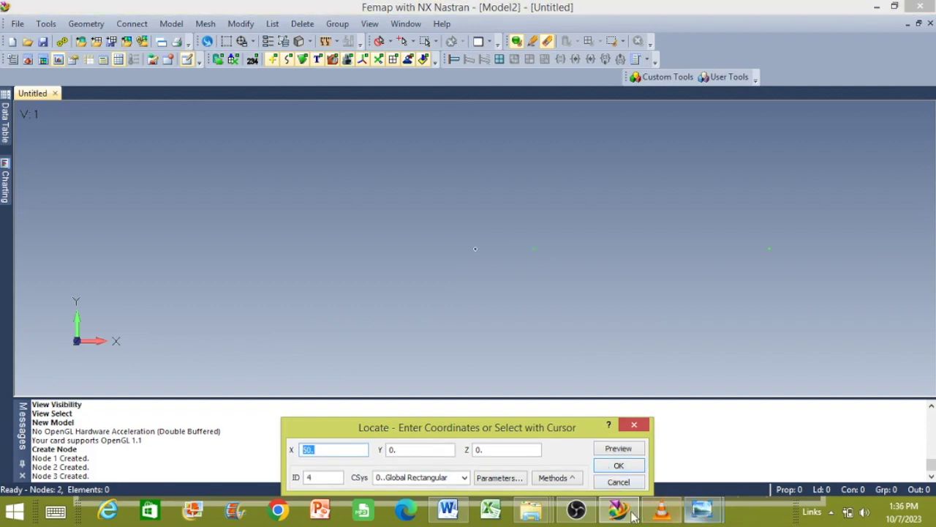
# Step: Check the remaining spans in the beam drawing, create nodes at X = 75 and X = 100, and end node creation
pyautogui.moveTo(699, 512)
pyautogui.click(634, 453)
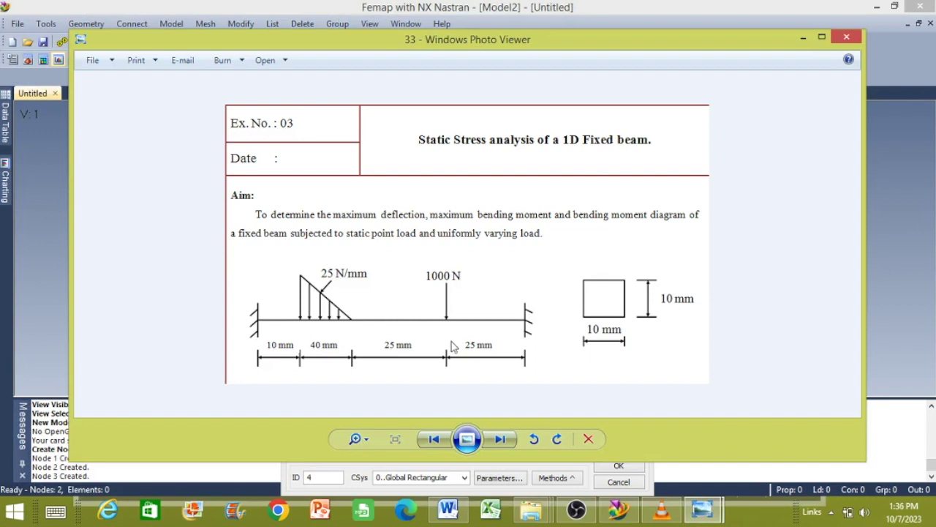
pyautogui.click(614, 514)
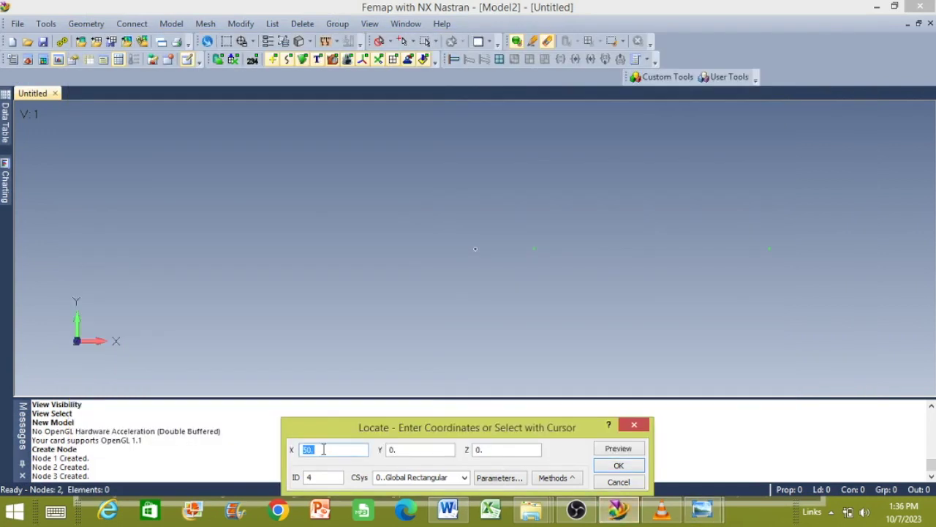
pyautogui.write('75')
pyautogui.click(619, 466)
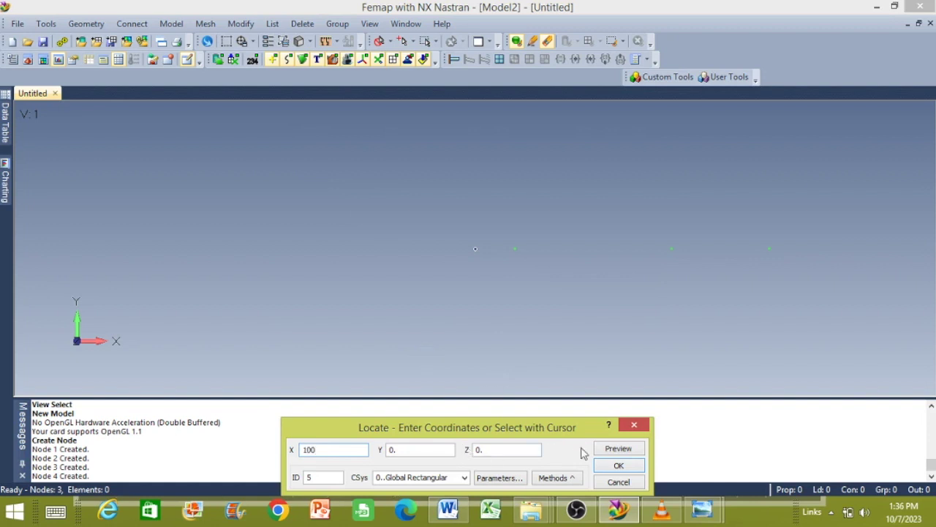
pyautogui.click(606, 468)
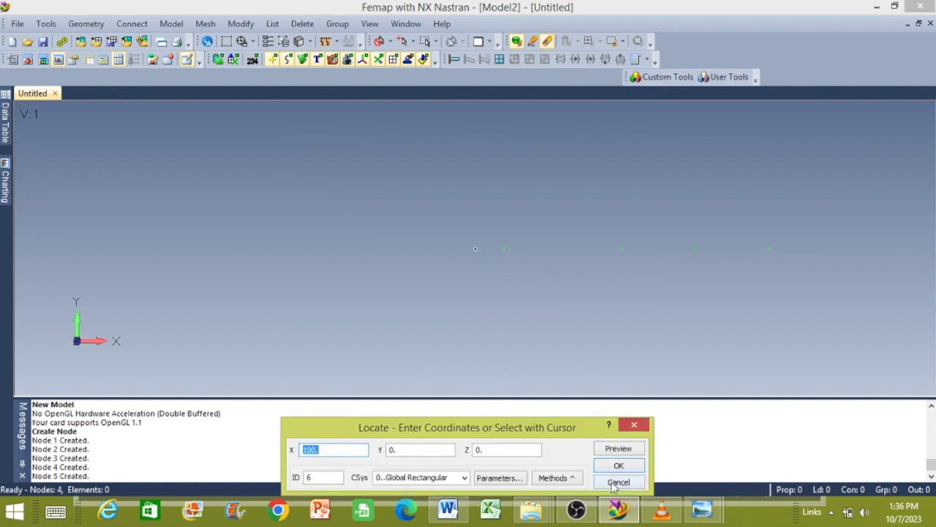
pyautogui.click(613, 482)
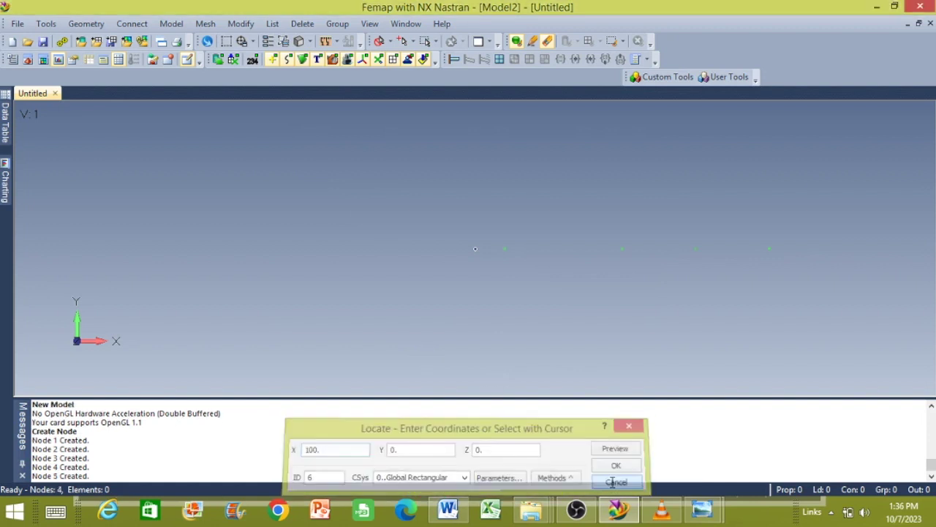
# Step: Close the open VLC media player window
pyautogui.rightClick(661, 510)
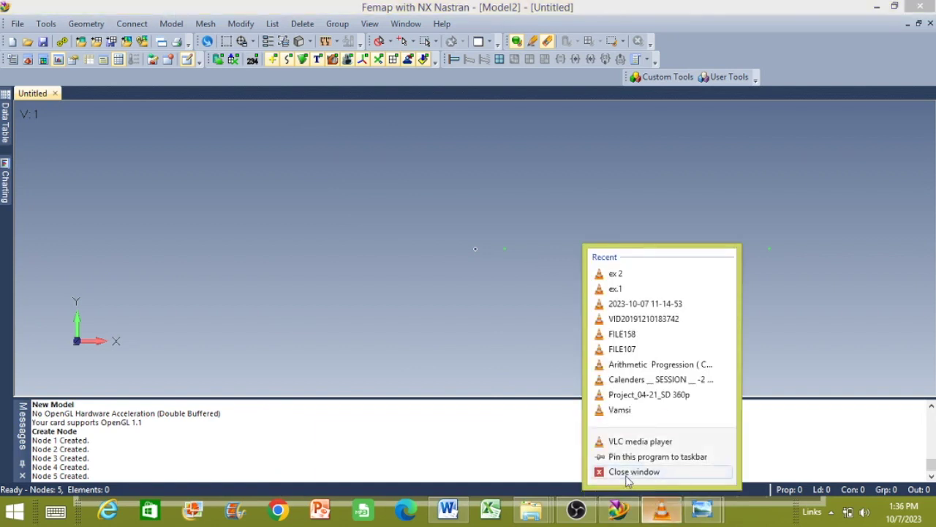
pyautogui.click(630, 472)
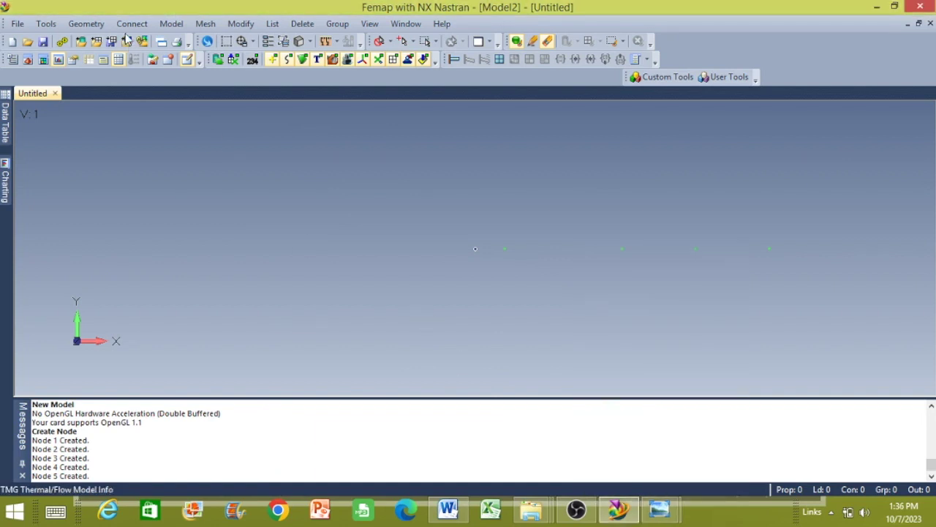
# Step: Create an isotropic material using AISI 4340 Steel from the material library, without defining a further material
pyautogui.click(173, 23)
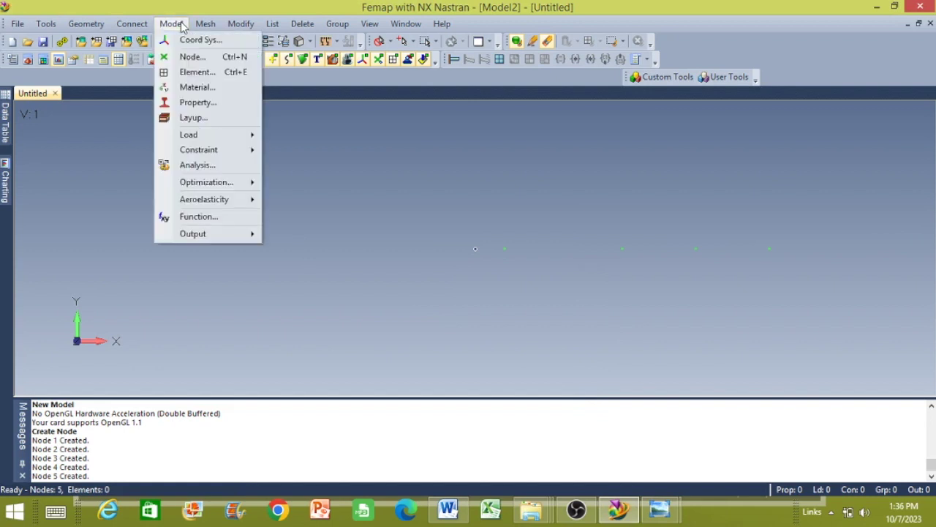
pyautogui.click(197, 89)
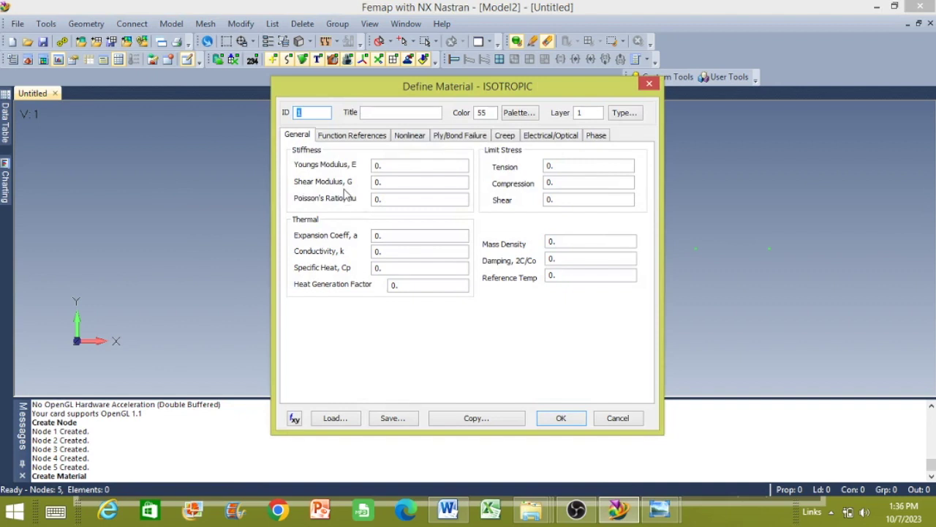
pyautogui.click(333, 417)
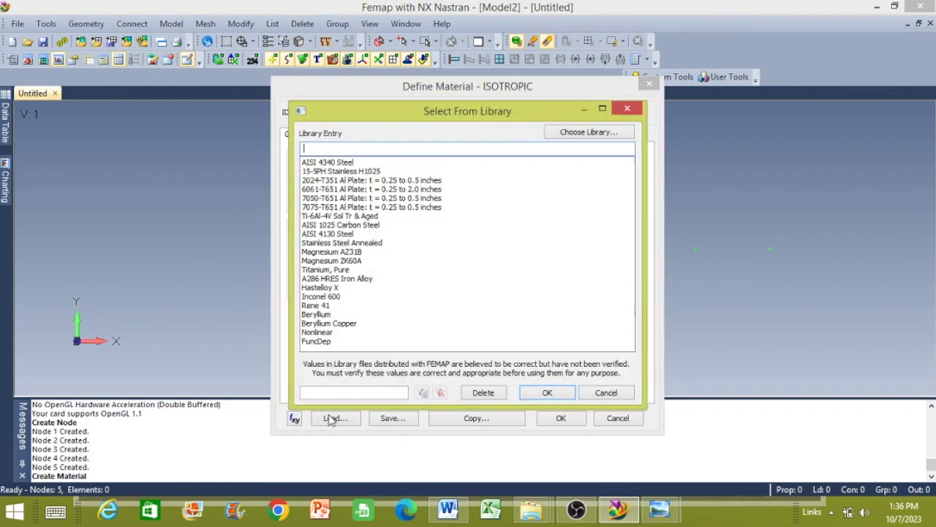
pyautogui.click(317, 164)
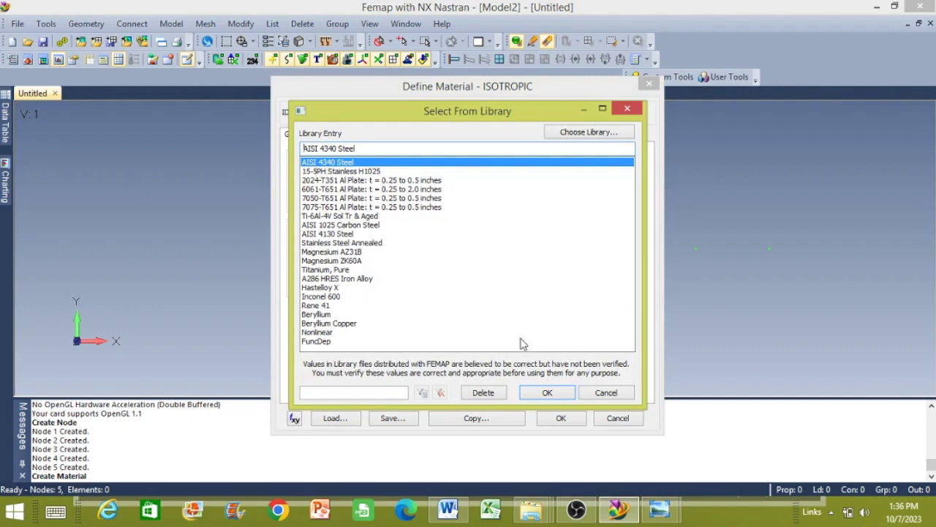
pyautogui.click(546, 394)
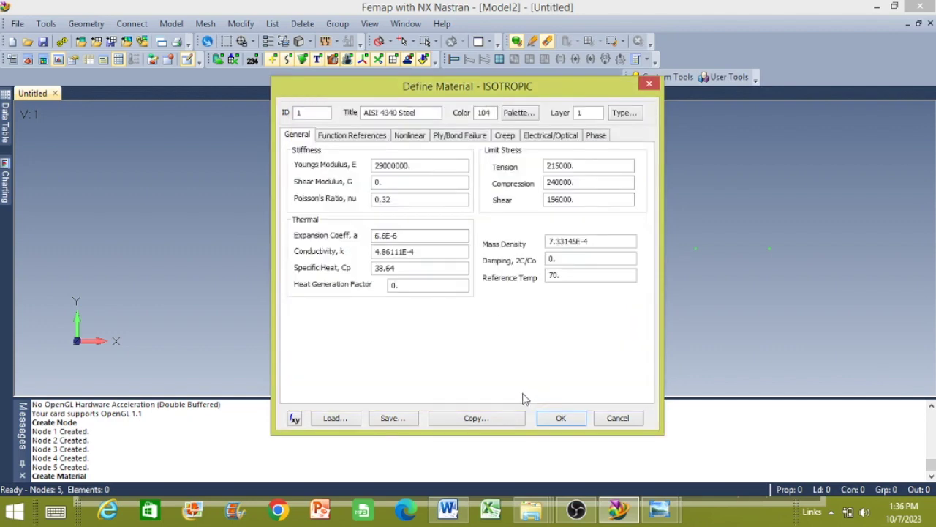
pyautogui.click(550, 419)
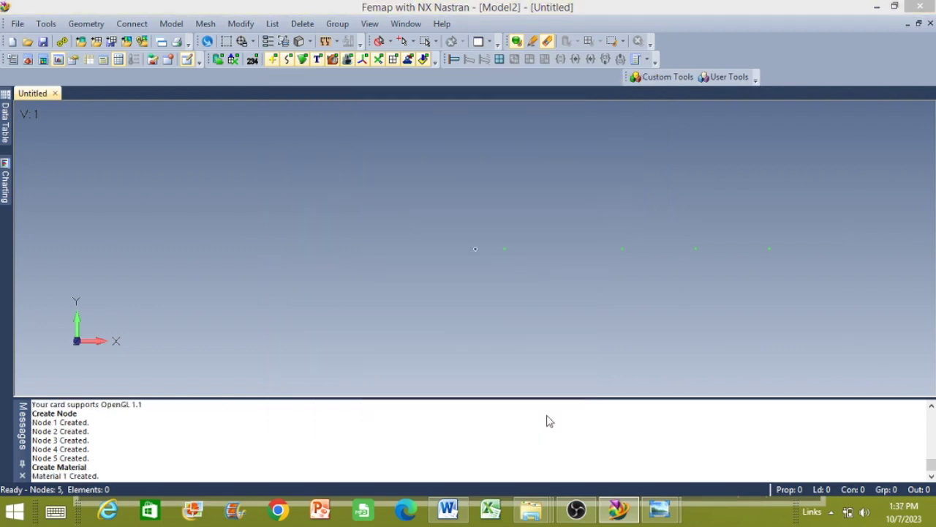
pyautogui.click(617, 420)
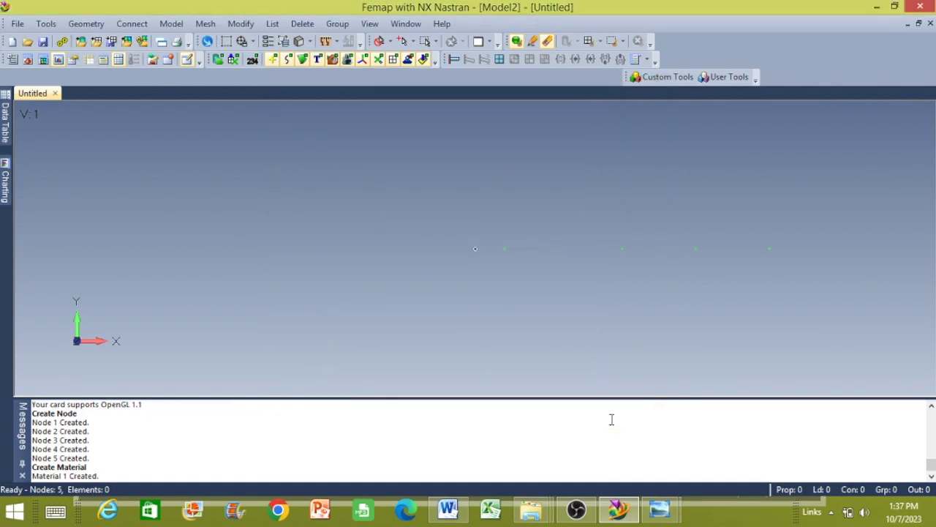
# Step: Start a new property with AISI 4340 Steel as its material and Beam as its element type
pyautogui.click(172, 24)
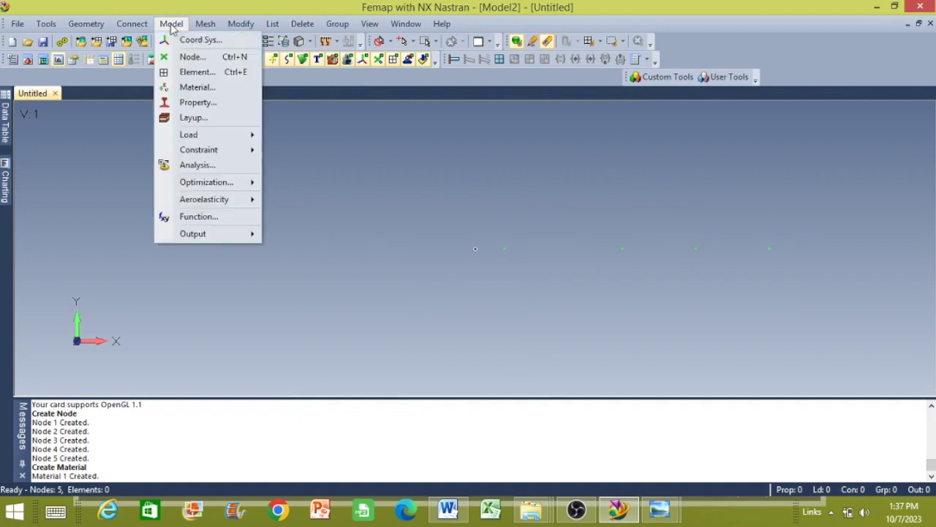
pyautogui.click(195, 103)
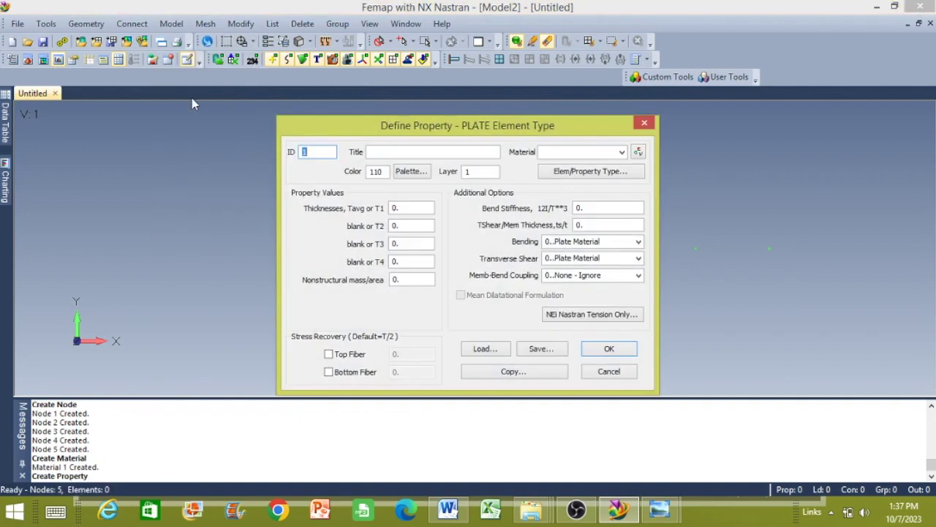
pyautogui.click(621, 153)
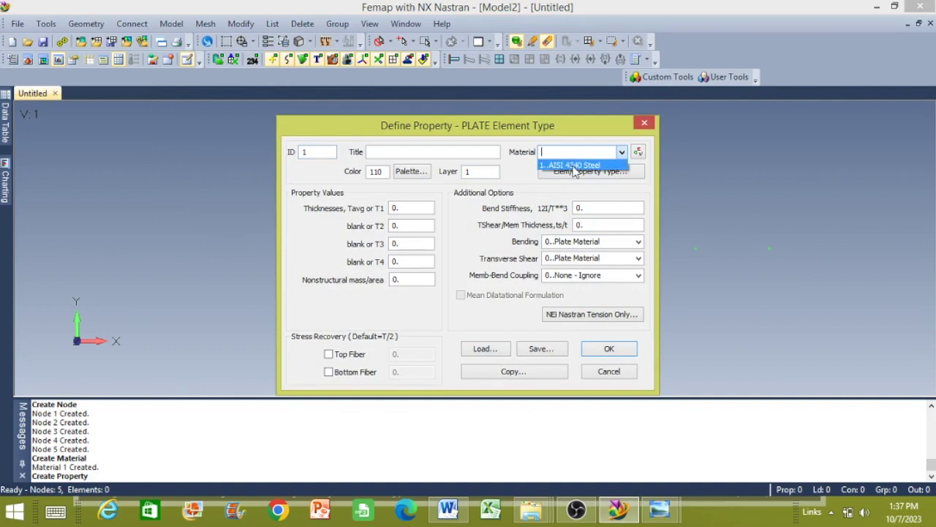
pyautogui.click(574, 166)
pyautogui.click(560, 173)
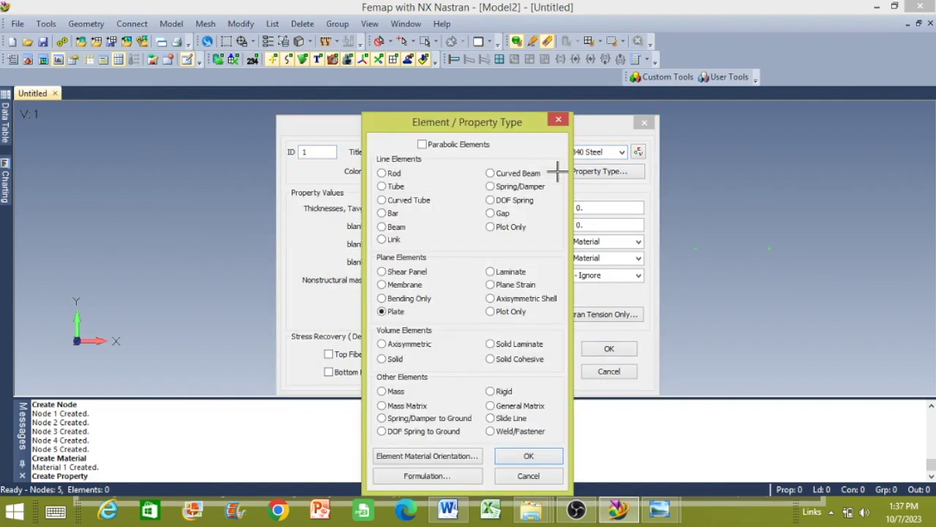
pyautogui.click(381, 227)
pyautogui.click(518, 455)
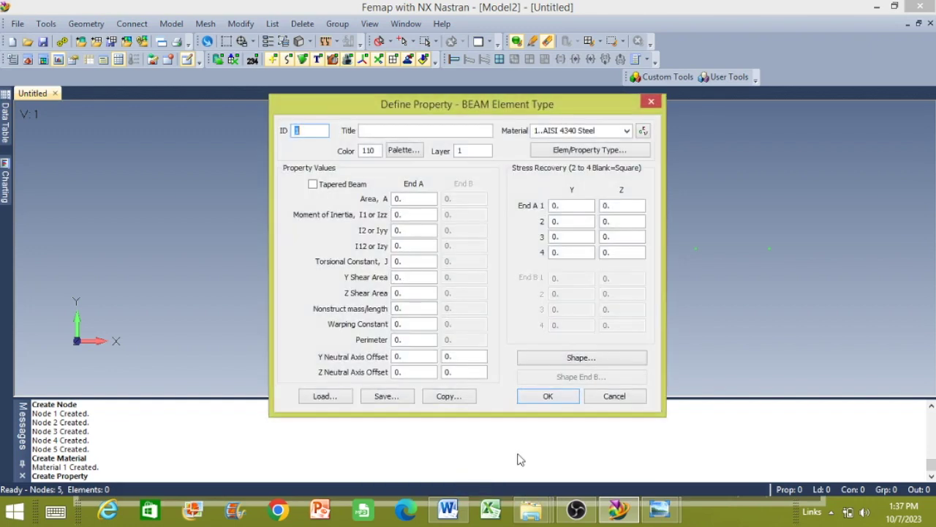
# Step: Check the section size in the drawing and define the beam's cross section as a rectangular bar with height 10 and width 10
pyautogui.click(539, 357)
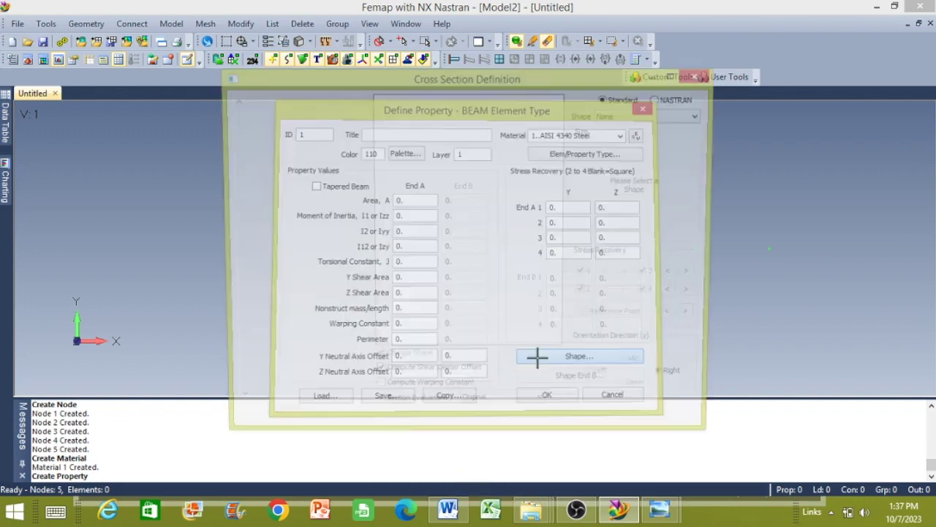
pyautogui.click(659, 511)
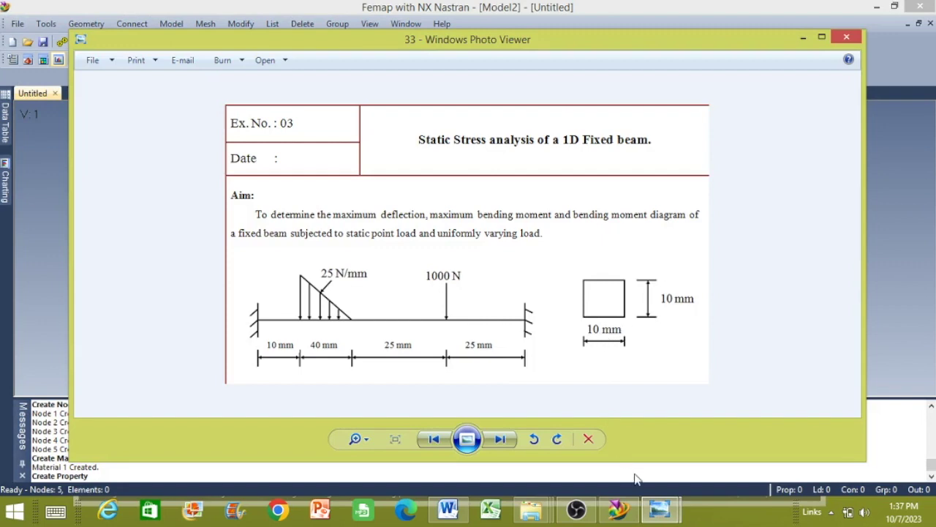
pyautogui.click(618, 511)
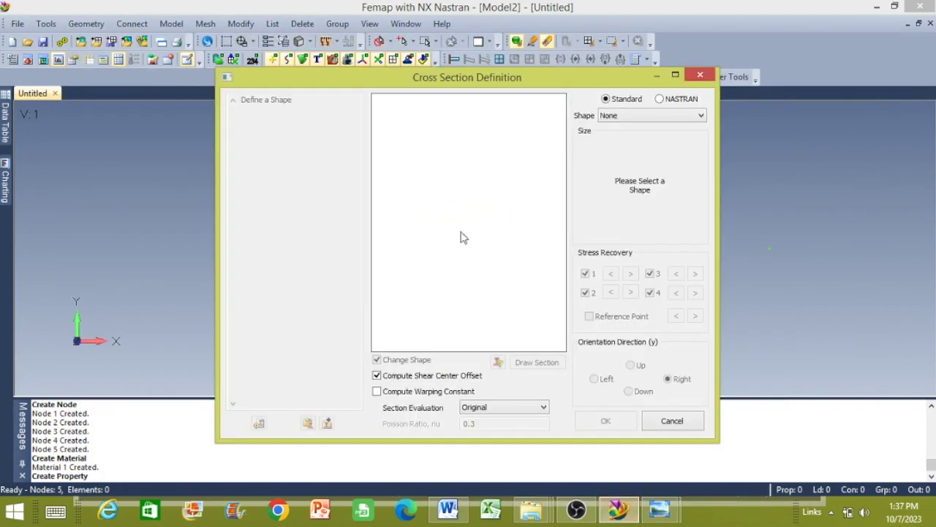
pyautogui.click(618, 119)
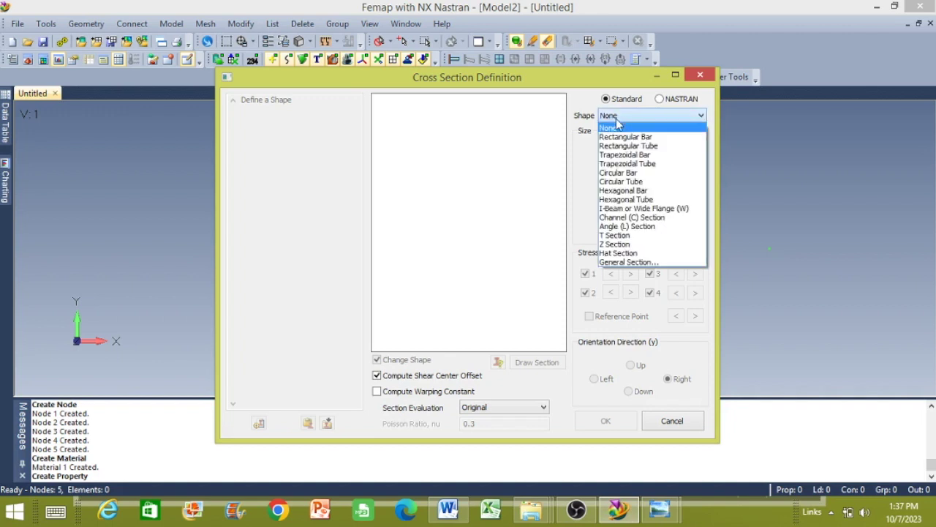
pyautogui.click(613, 139)
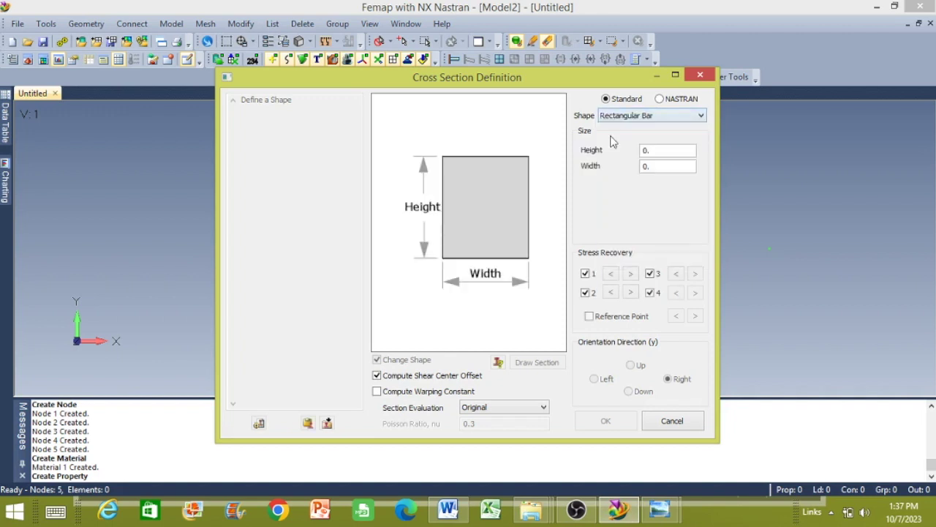
pyautogui.click(653, 153)
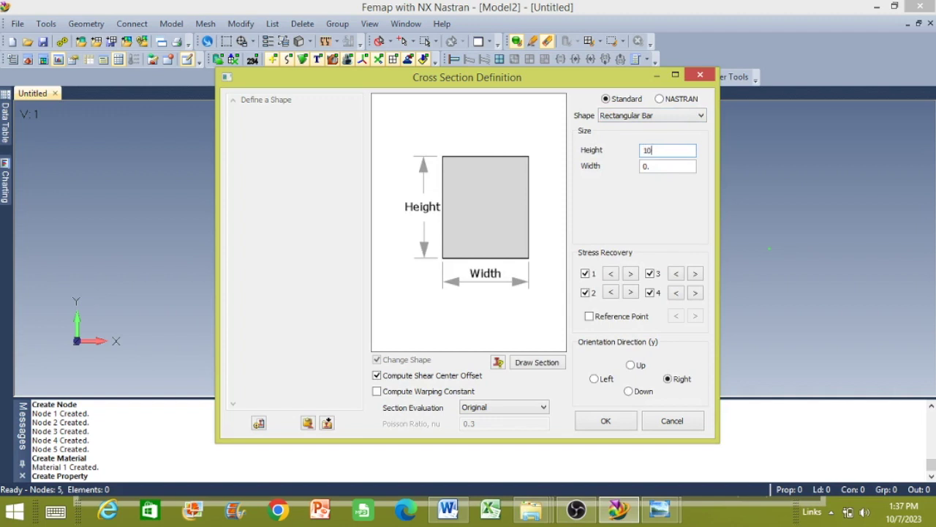
pyautogui.click(658, 166)
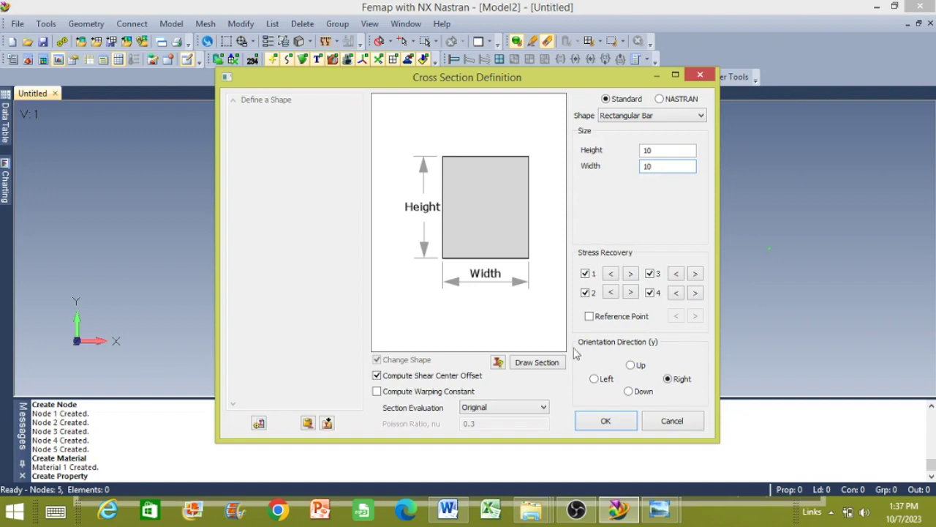
pyautogui.click(605, 421)
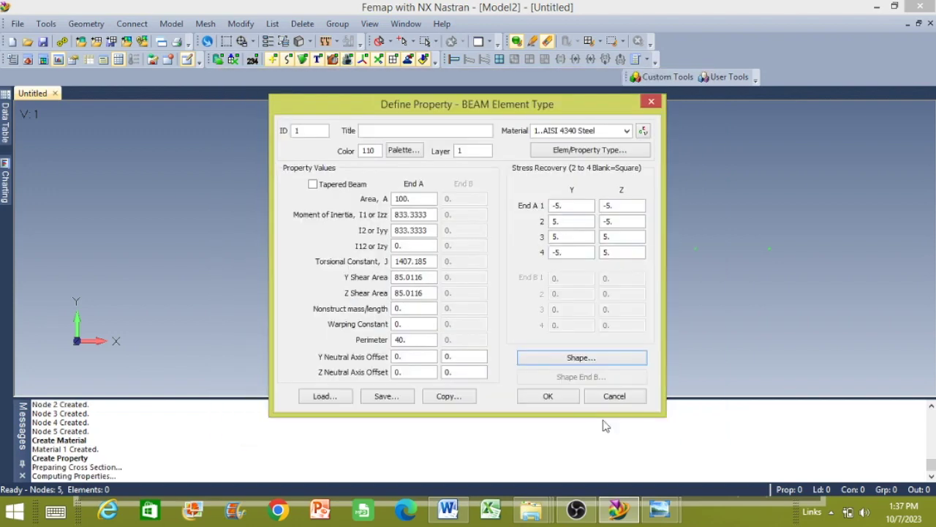
# Step: Save the beam property with its rectangular section, without defining a further property
pyautogui.click(556, 396)
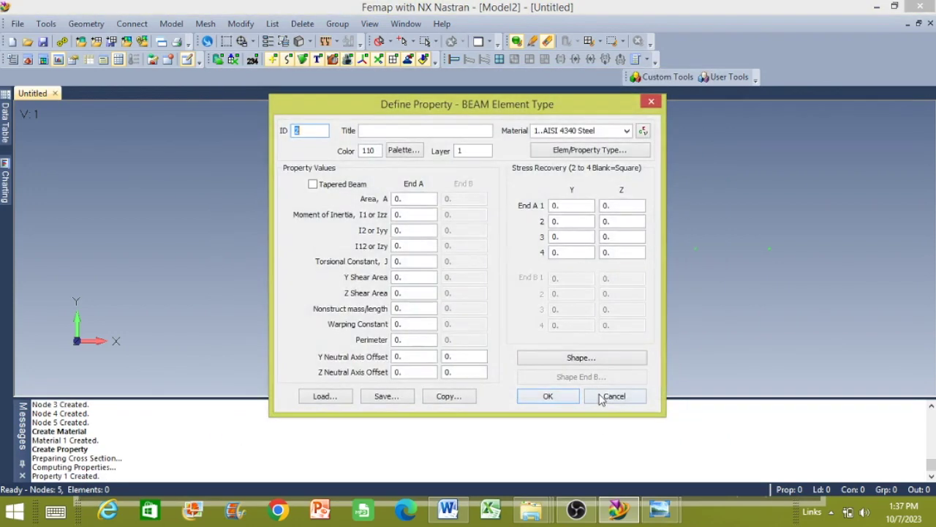
pyautogui.click(602, 395)
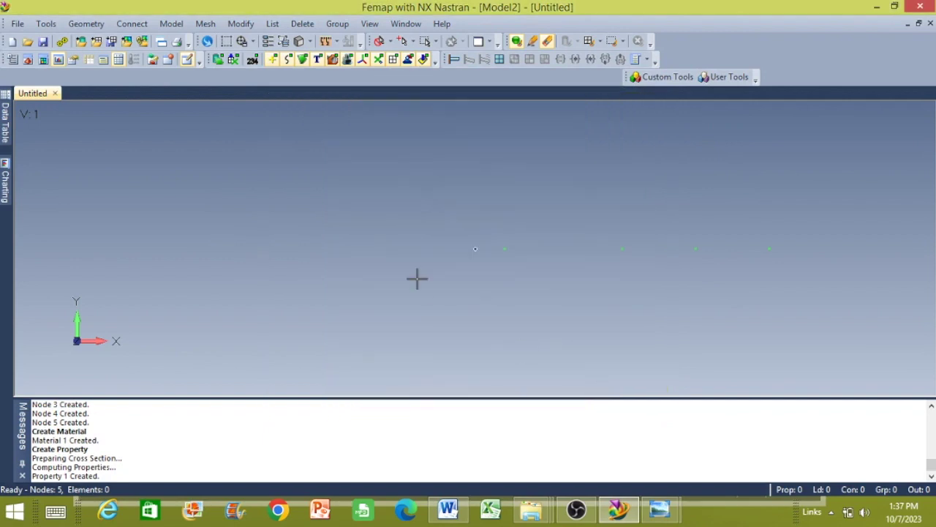
# Step: Create a beam element between nodes 1 and 2 using the rectangular bar property and an orientation vector from 0,0,0 to 0,1,0
pyautogui.click(166, 26)
pyautogui.click(189, 73)
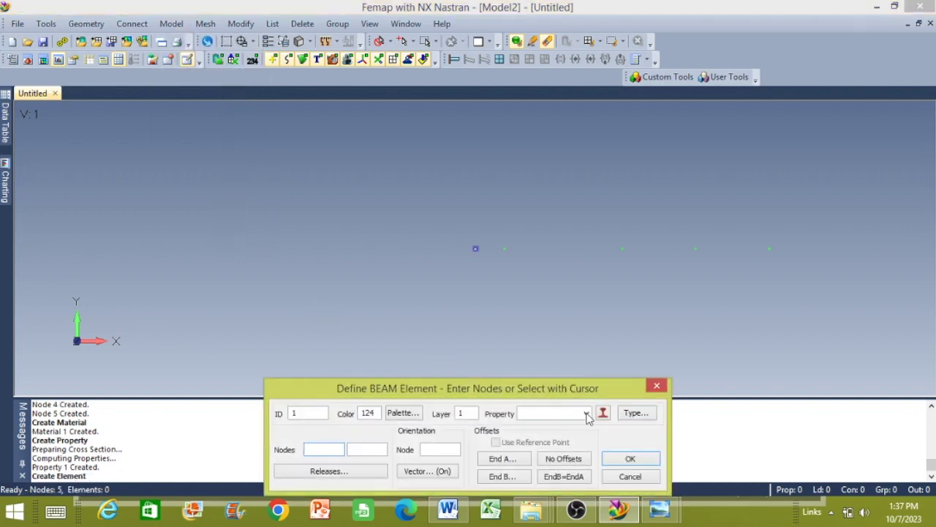
pyautogui.click(586, 414)
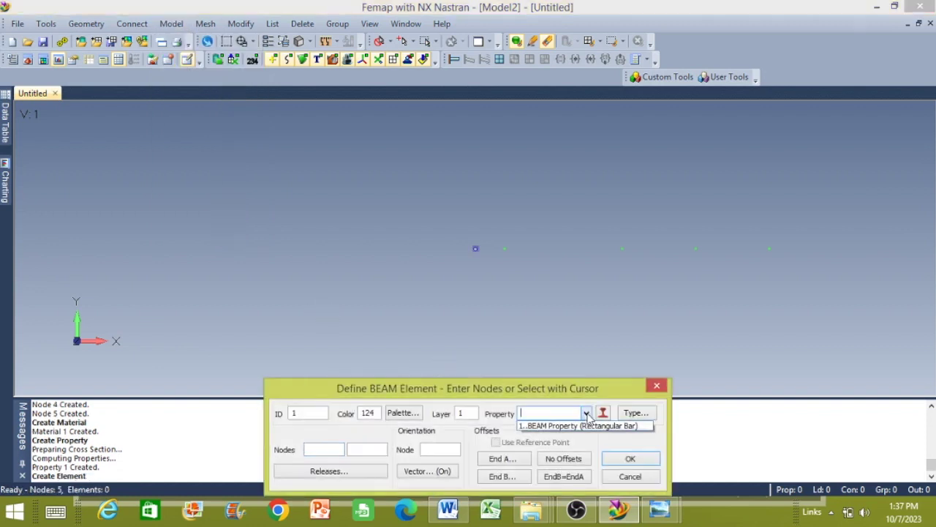
pyautogui.click(560, 426)
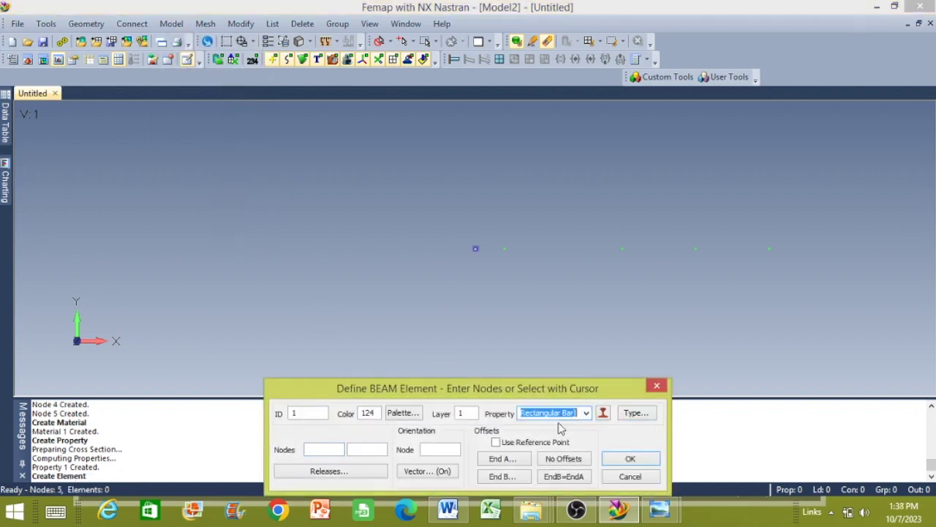
pyautogui.click(428, 472)
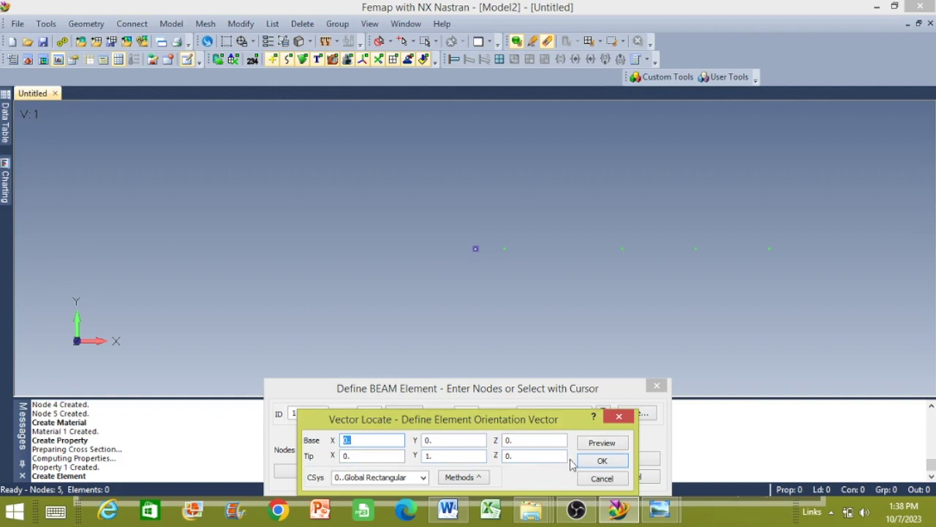
pyautogui.click(600, 461)
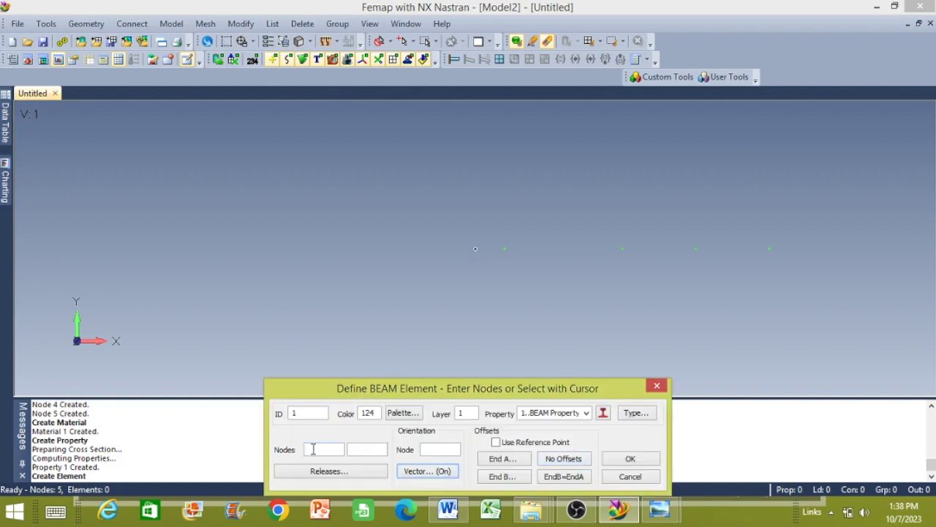
pyautogui.click(313, 449)
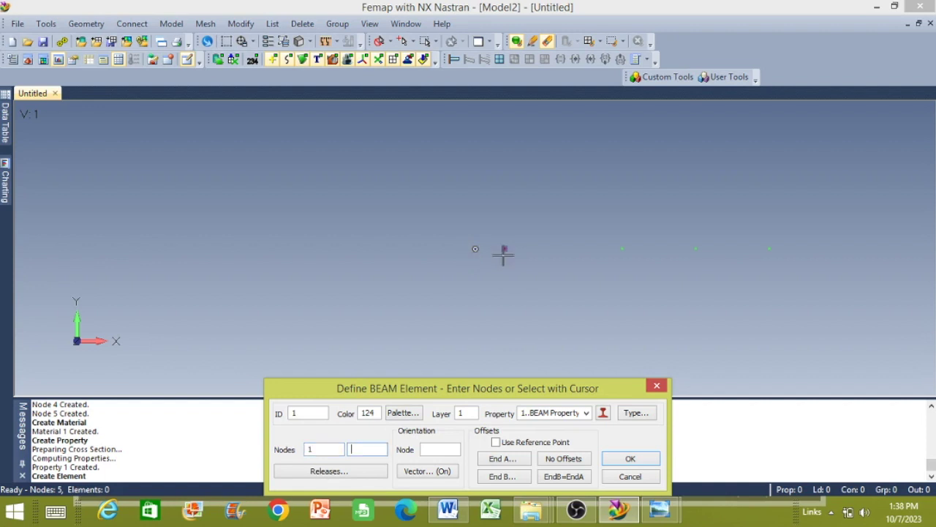
pyautogui.click(624, 462)
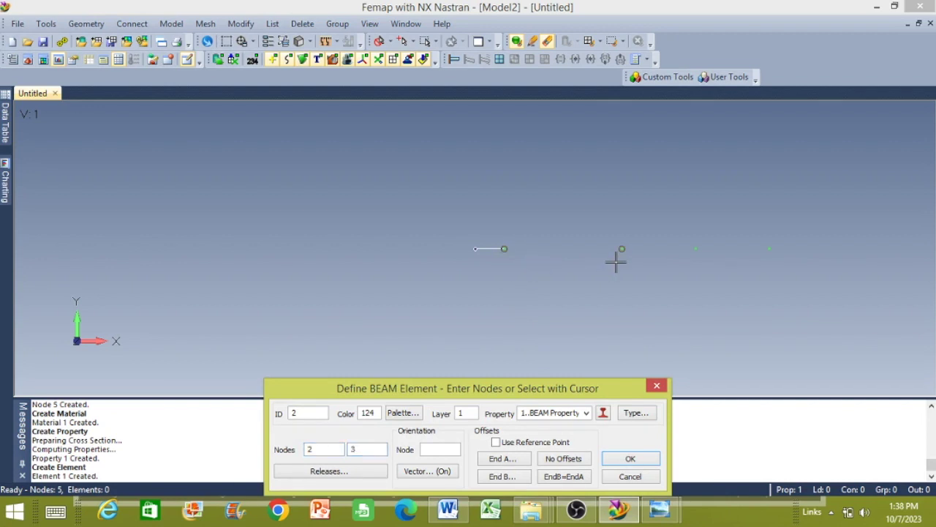
# Step: Create the remaining beam elements between nodes 2 and 3, 3 and 4, and 4 and 5, without defining a further element
pyautogui.click(612, 459)
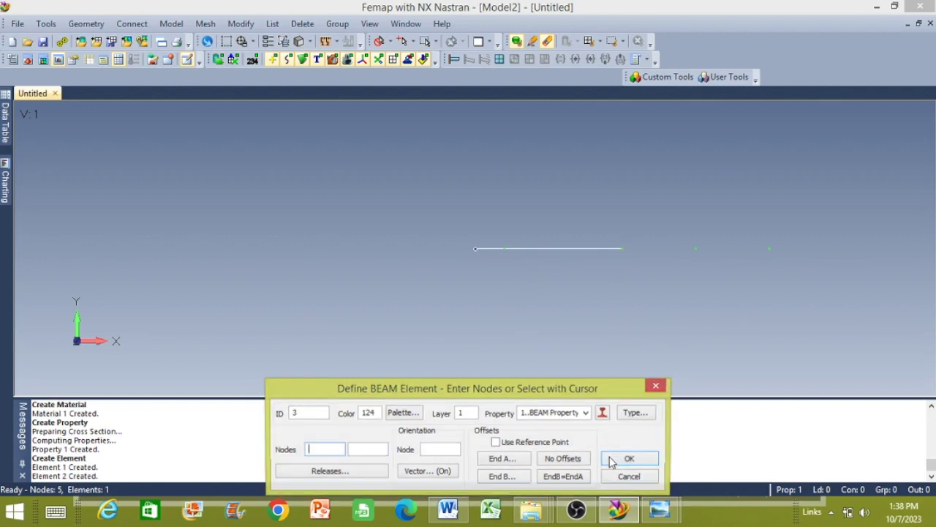
pyautogui.click(623, 250)
pyautogui.click(695, 250)
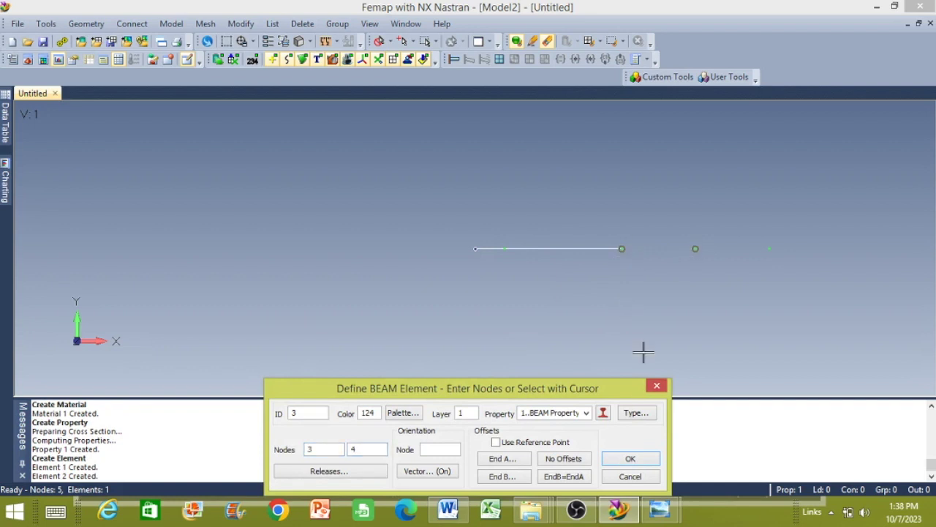
pyautogui.click(619, 460)
pyautogui.click(713, 279)
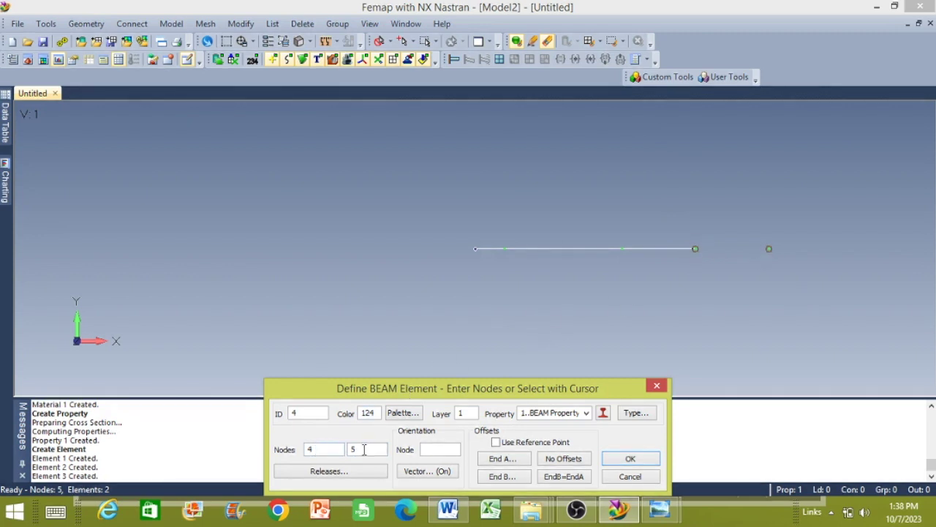
pyautogui.click(628, 459)
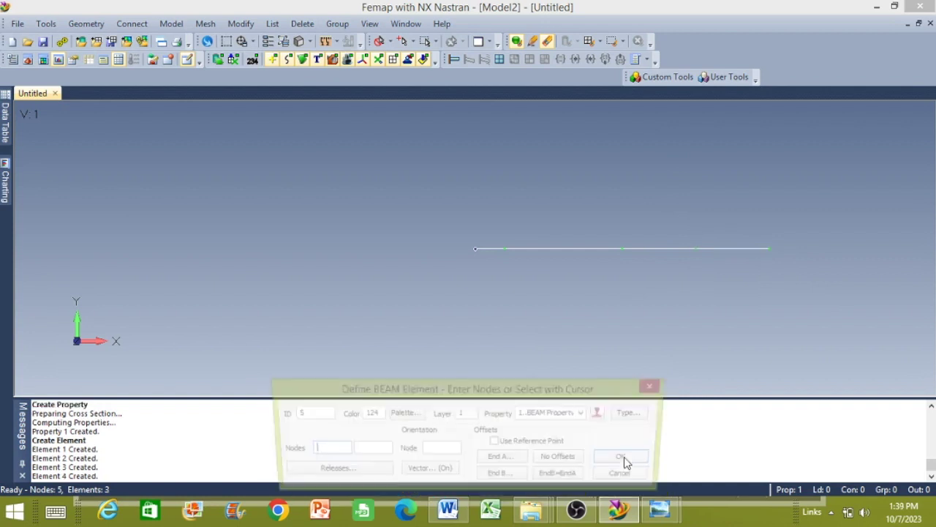
pyautogui.click(618, 477)
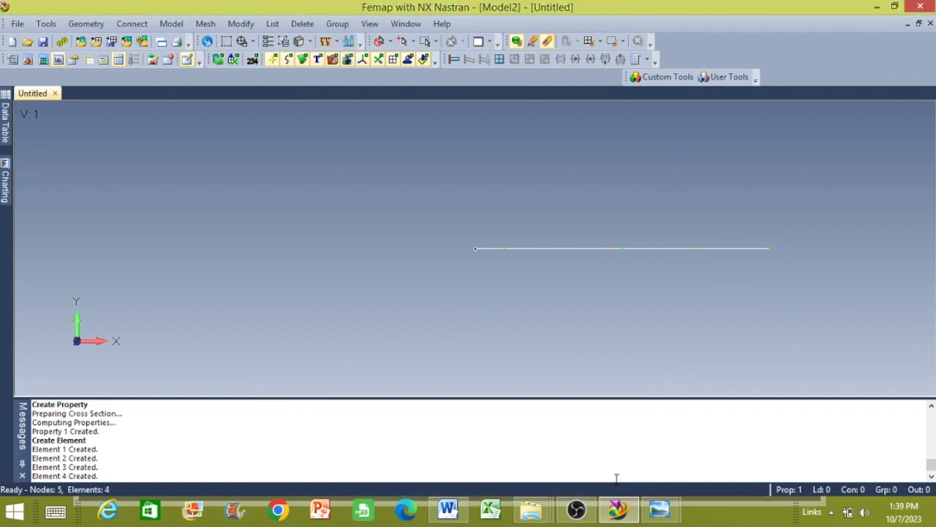
# Step: Start a nodal constraint and create an untitled constraint set with ID 1
pyautogui.click(172, 25)
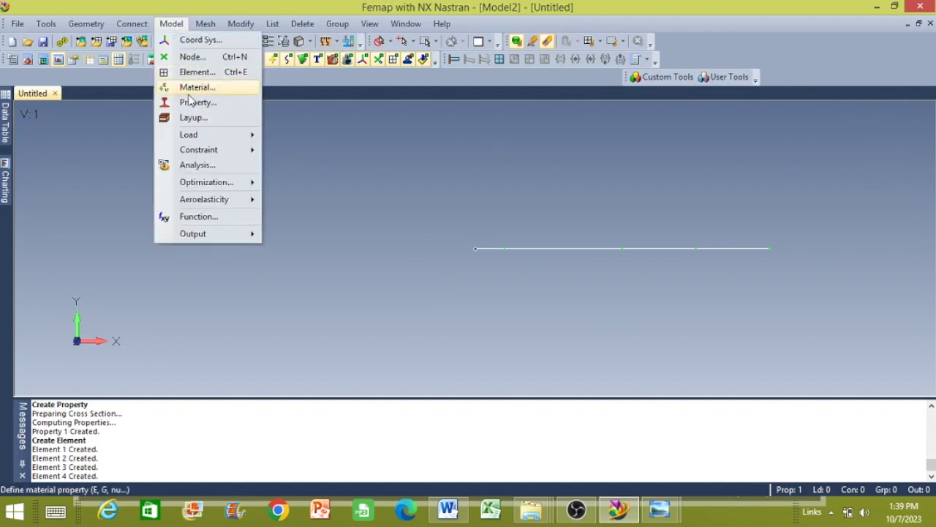
pyautogui.moveTo(192, 135)
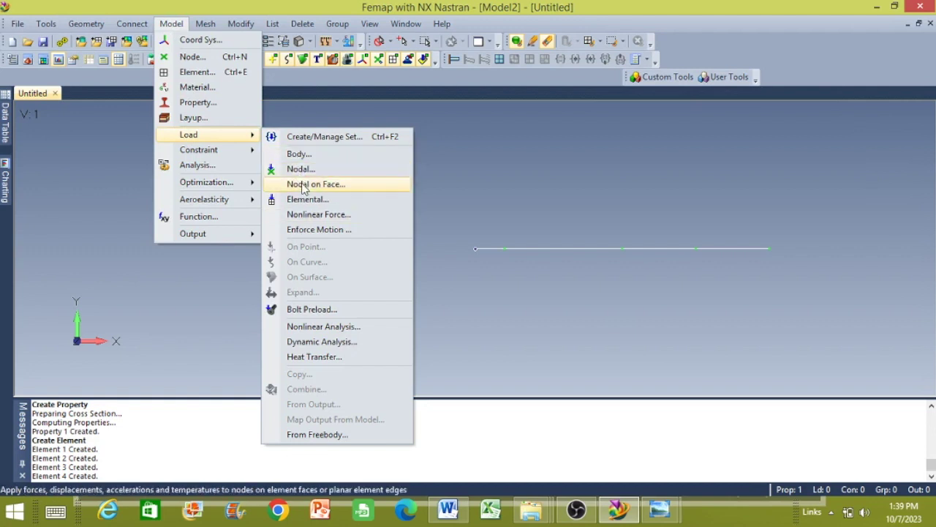
pyautogui.moveTo(249, 151)
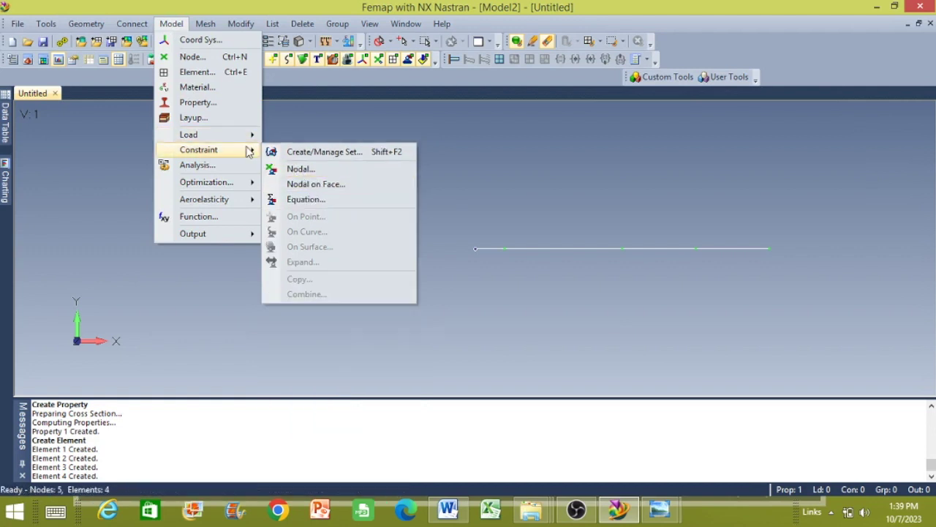
pyautogui.click(301, 170)
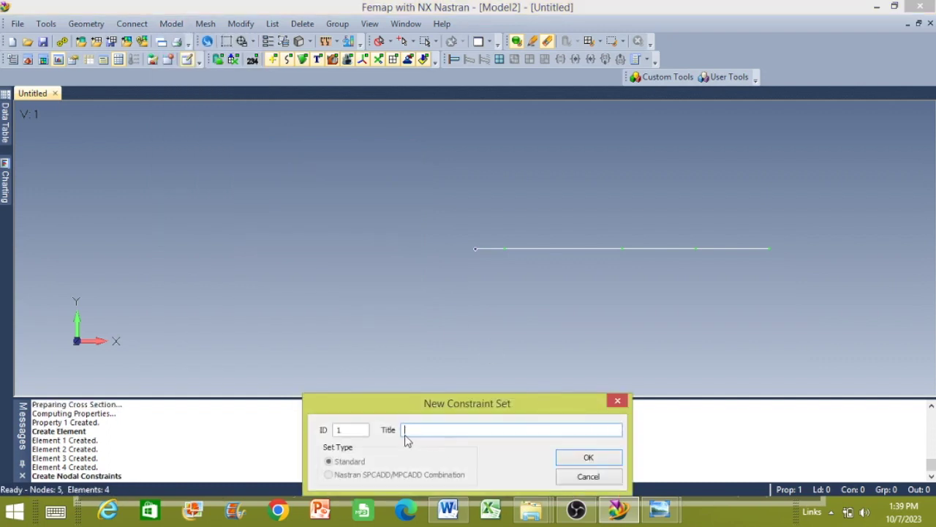
pyautogui.click(590, 459)
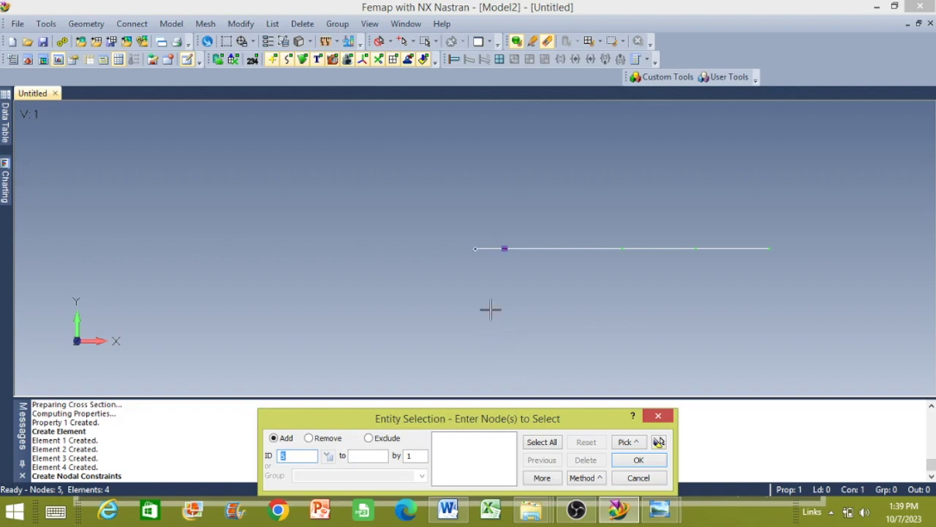
# Step: Apply a Fixed constraint to nodes 1 and 5 at the two ends of the beam
pyautogui.click(465, 285)
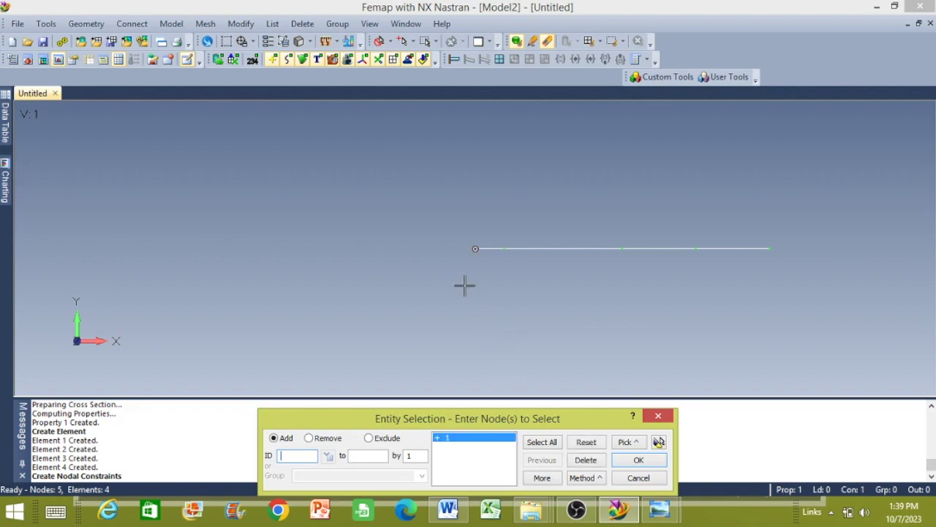
pyautogui.click(780, 275)
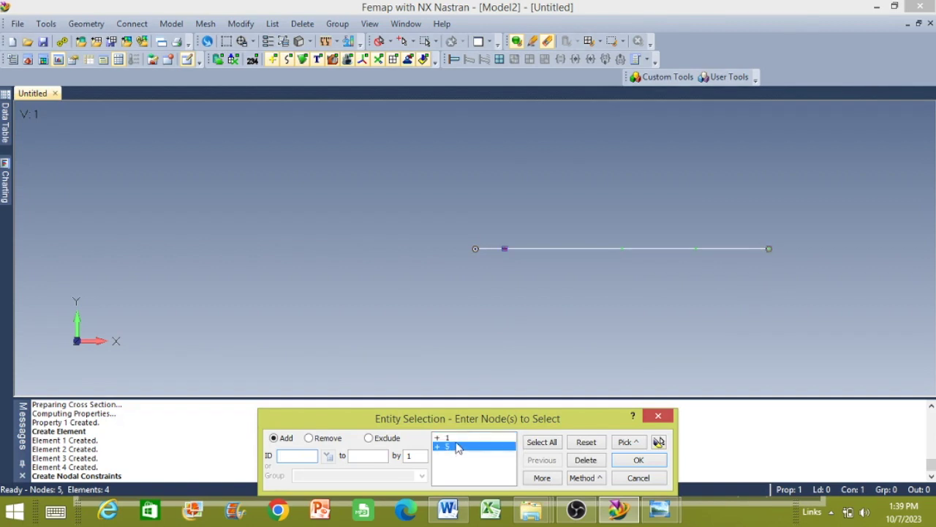
pyautogui.click(634, 460)
pyautogui.click(391, 448)
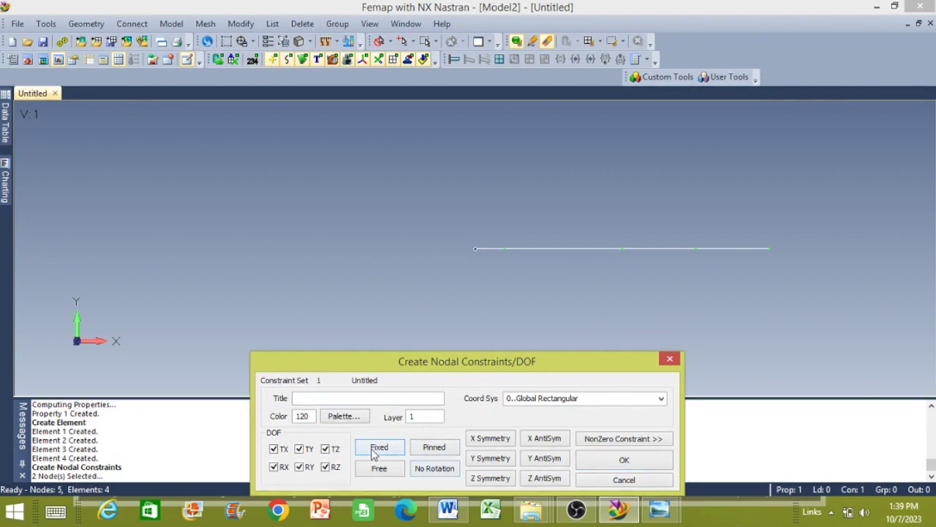
pyautogui.click(622, 461)
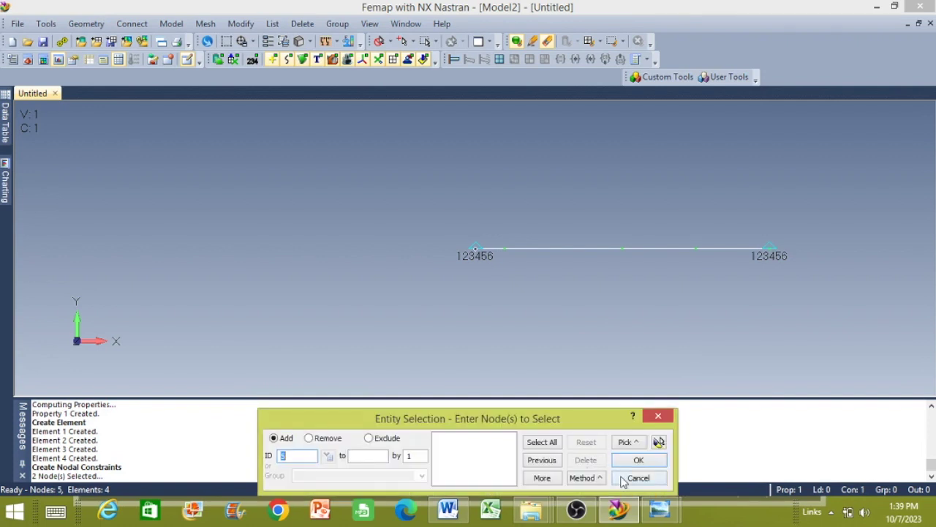
pyautogui.click(623, 479)
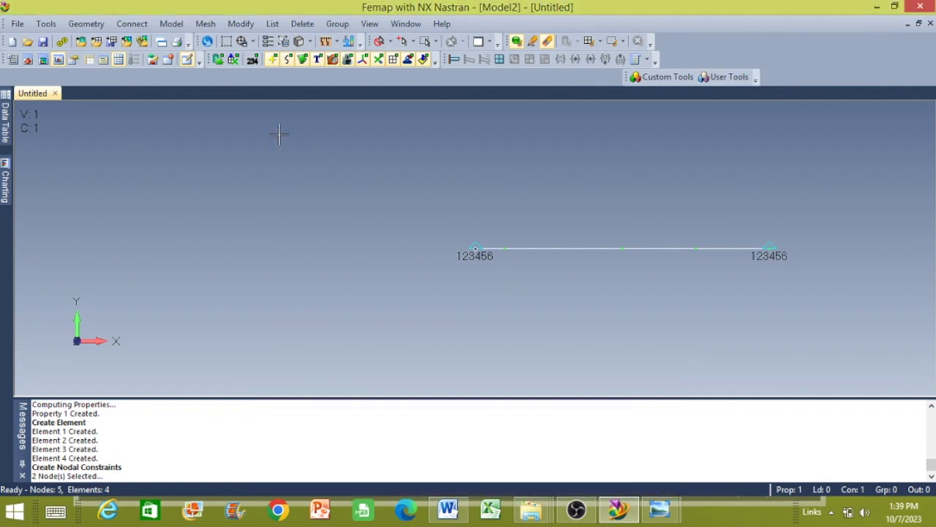
# Step: Check the loads in the annotated beam drawing and create an untitled load set with ID 1 for nodal loads in Femap
pyautogui.moveTo(671, 514)
pyautogui.moveTo(708, 457)
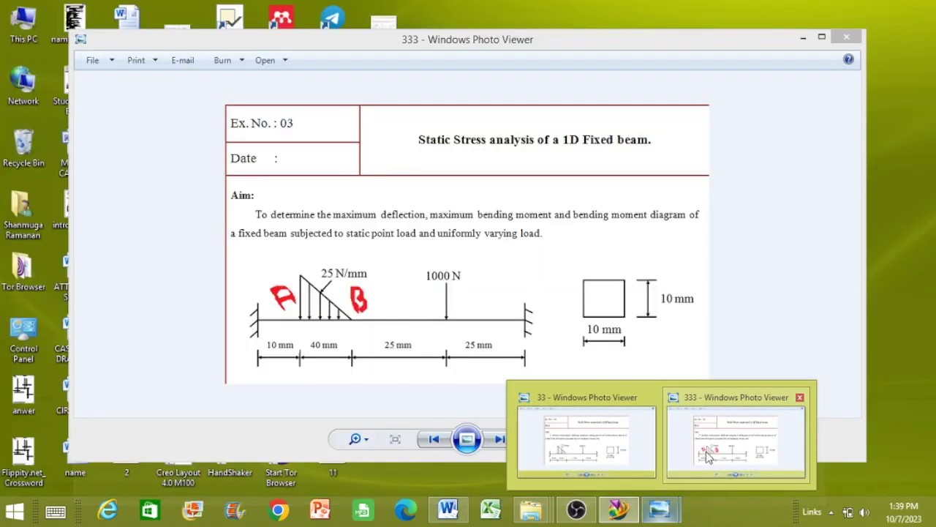
pyautogui.click(708, 458)
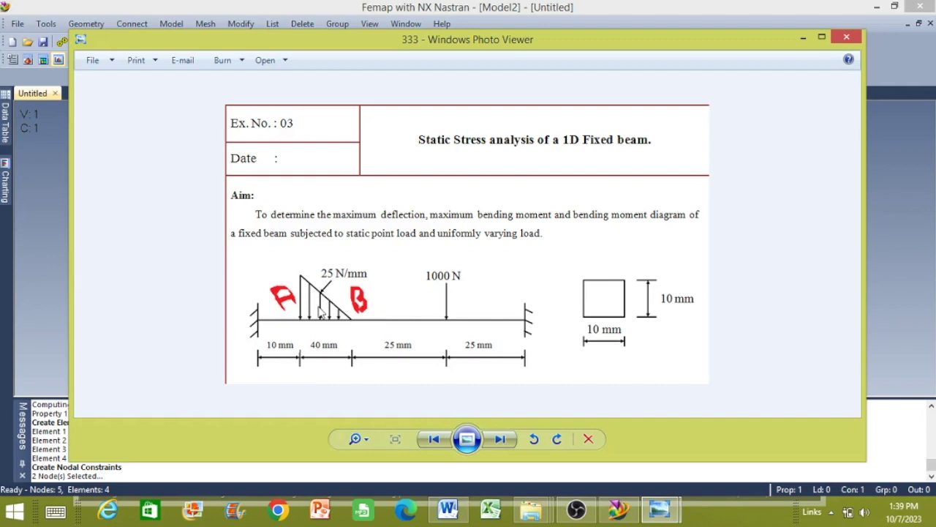
pyautogui.click(618, 510)
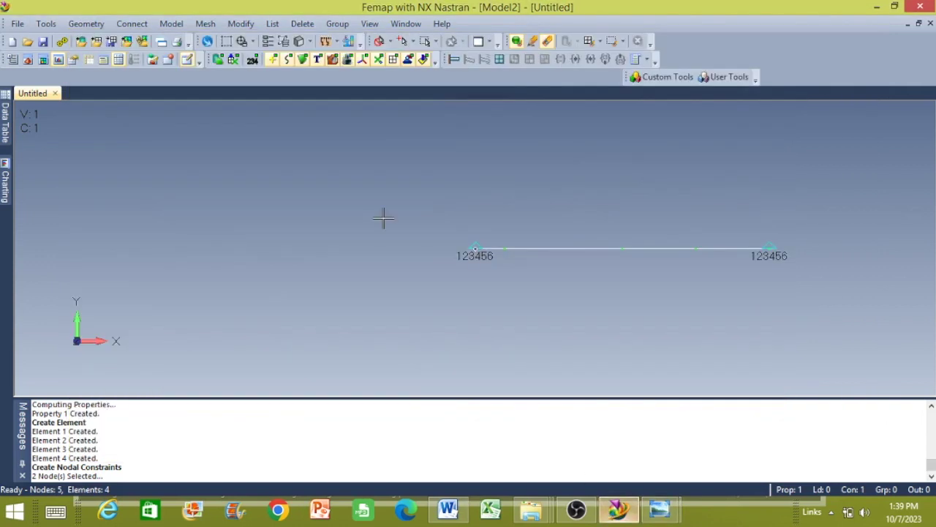
pyautogui.click(171, 23)
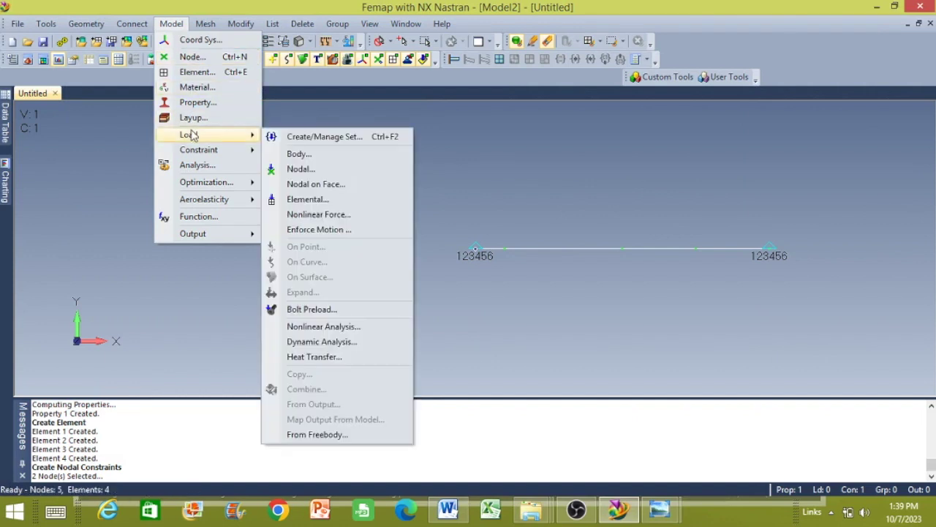
pyautogui.moveTo(205, 153)
pyautogui.click(300, 169)
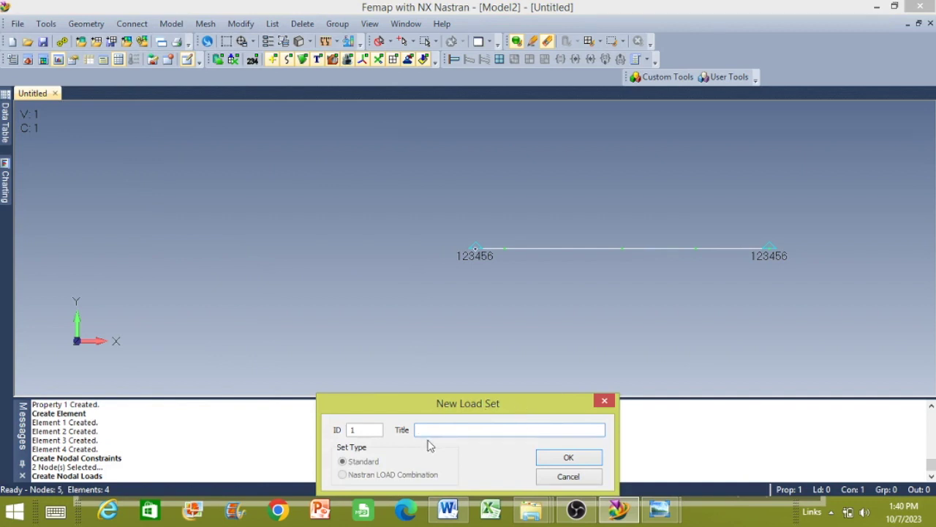
pyautogui.click(554, 461)
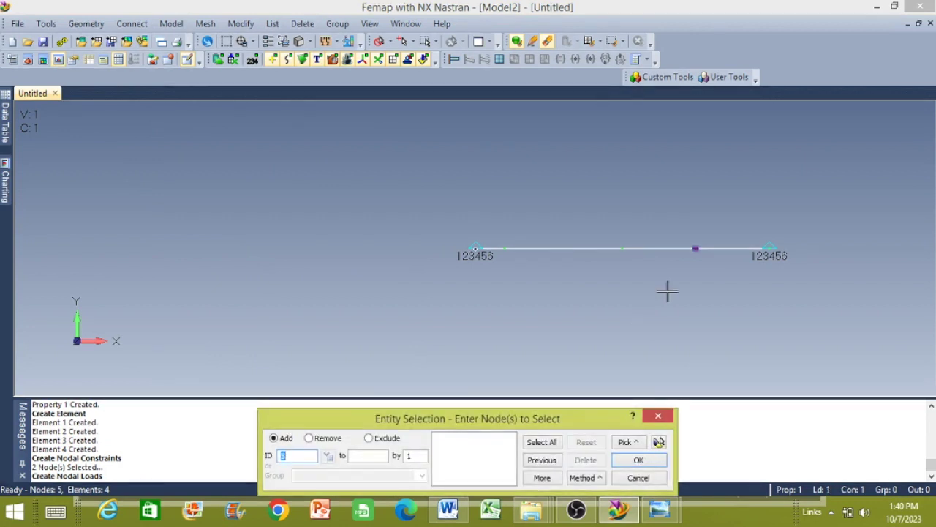
# Step: Apply a nodal force of FY -1000 only to node 4, checking the annotated beam drawing and closing the unannotated copy
pyautogui.click(695, 266)
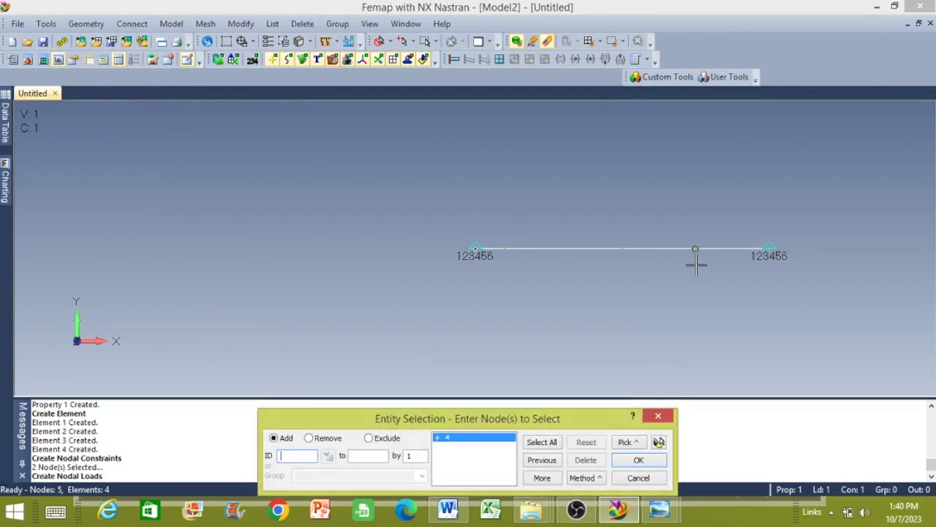
pyautogui.click(636, 460)
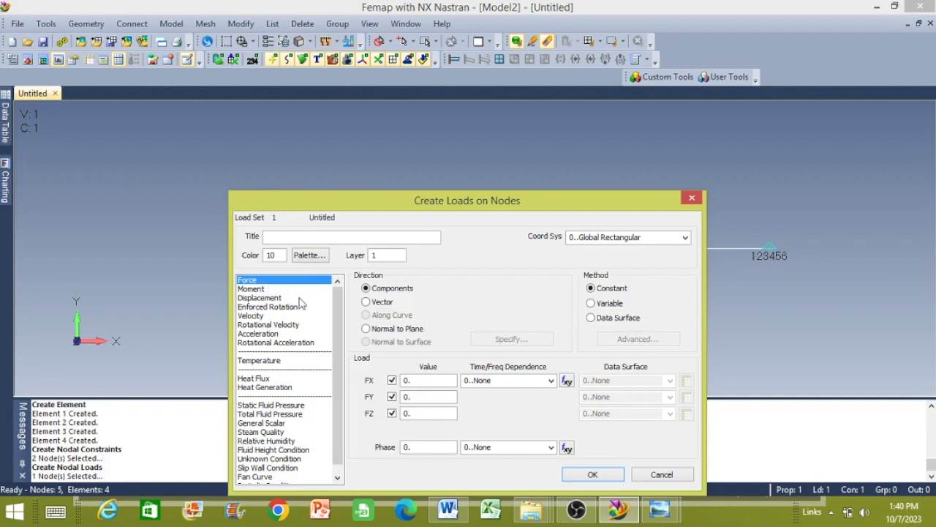
pyautogui.click(392, 381)
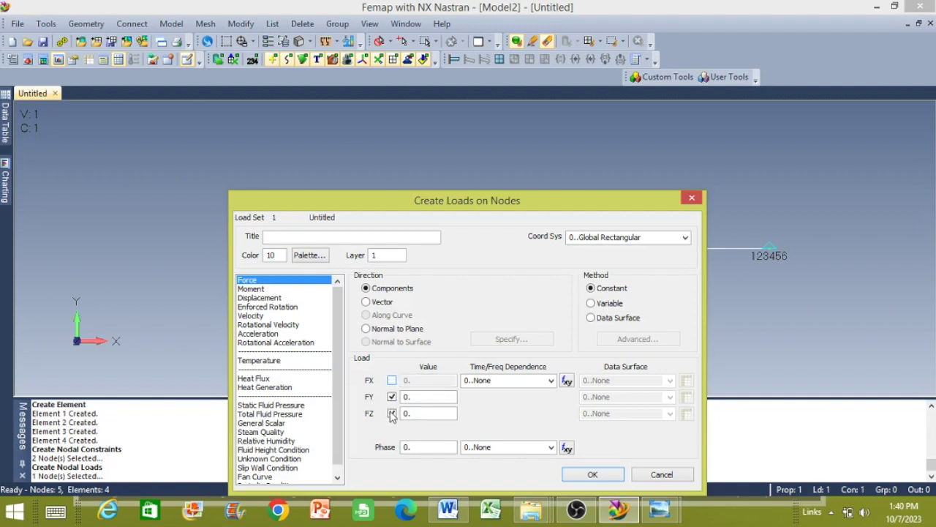
pyautogui.click(392, 413)
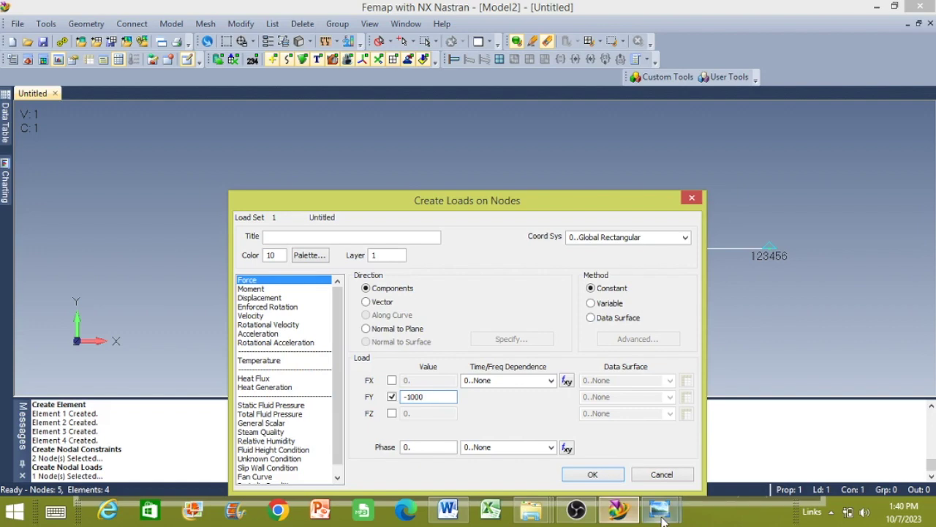
pyautogui.moveTo(659, 510)
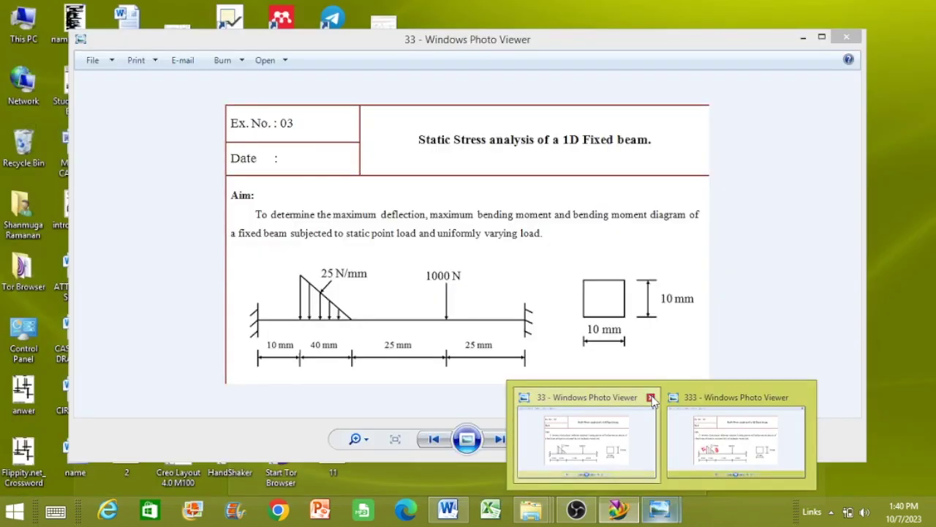
pyautogui.click(651, 397)
pyautogui.click(662, 439)
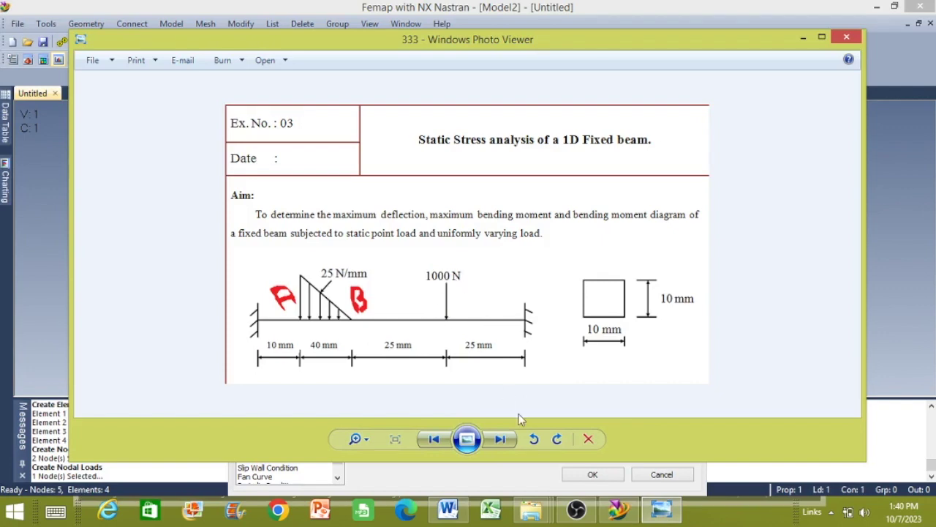
pyautogui.click(618, 510)
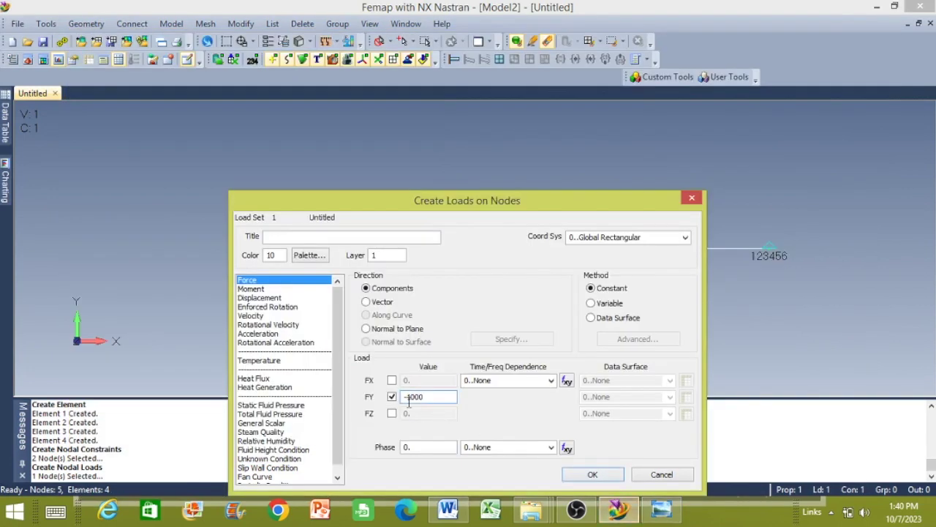
pyautogui.click(593, 475)
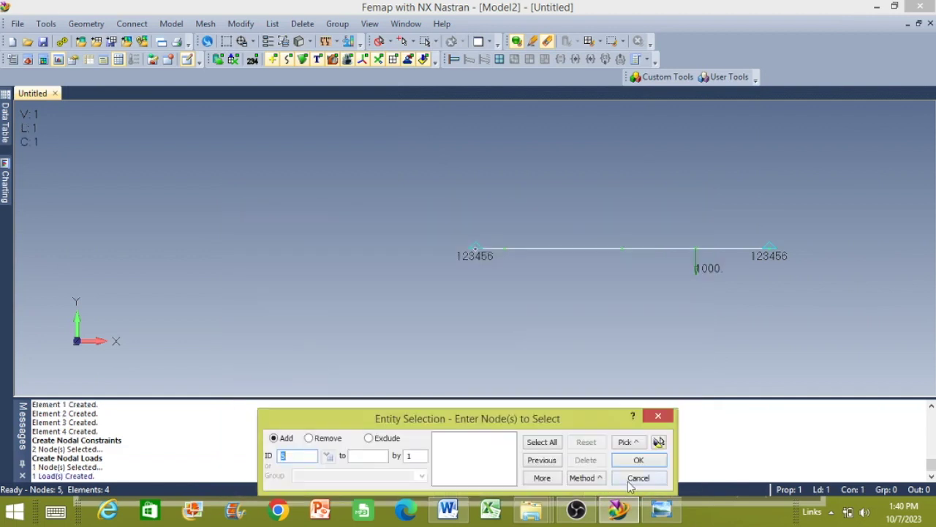
pyautogui.click(630, 480)
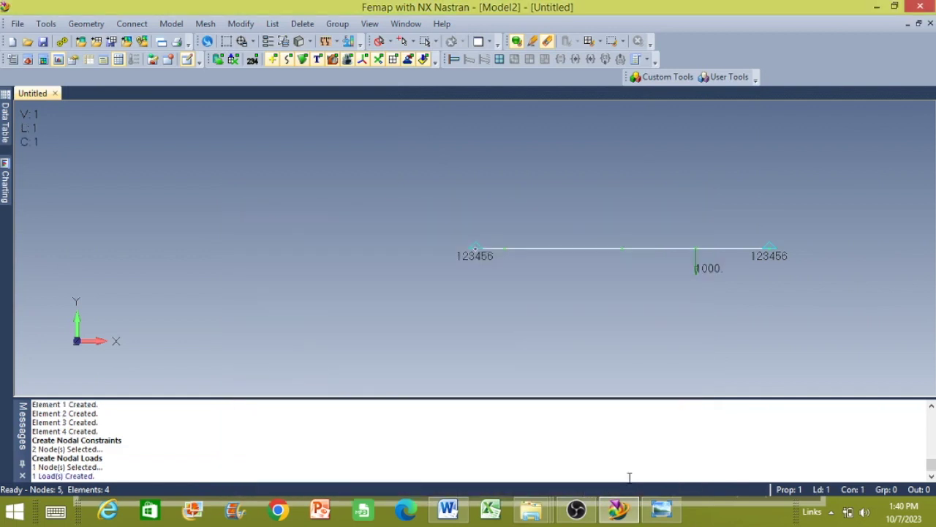
# Step: Apply a distributed load in the Element Y direction to element 2, with -25 at end A and 0 at end B, checking the annotated drawing
pyautogui.click(171, 23)
pyautogui.moveTo(205, 137)
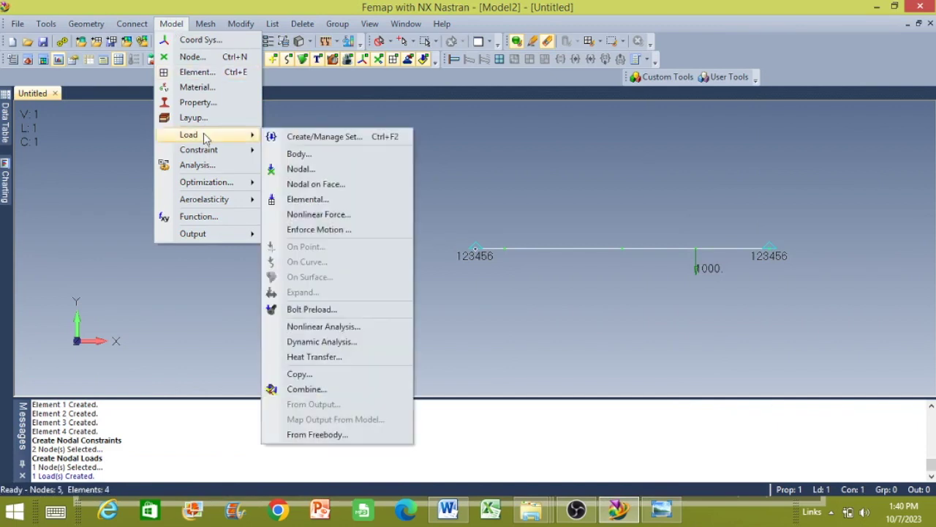
pyautogui.click(302, 203)
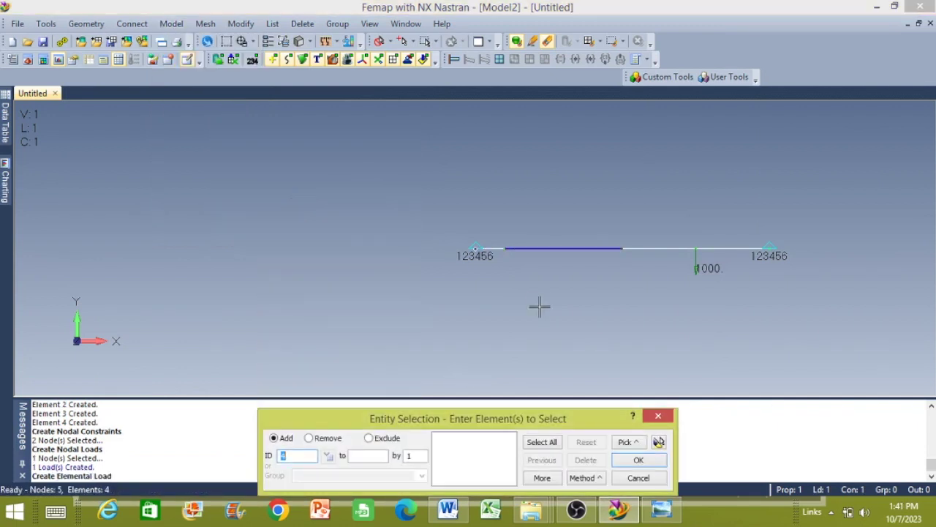
pyautogui.click(538, 254)
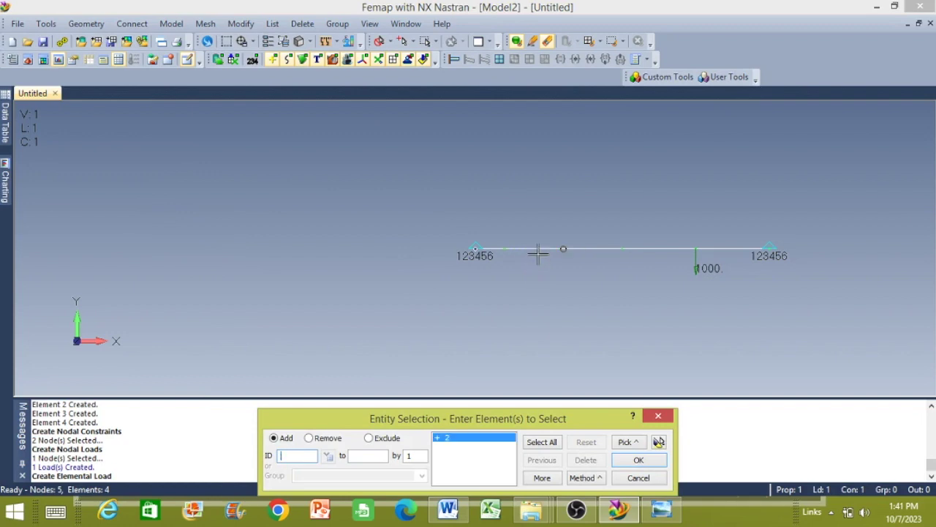
pyautogui.click(635, 460)
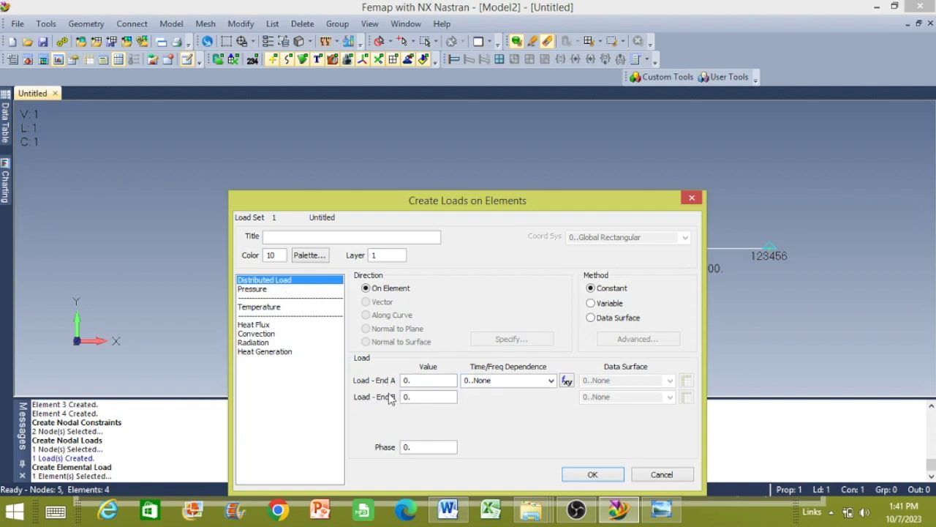
pyautogui.moveTo(660, 515)
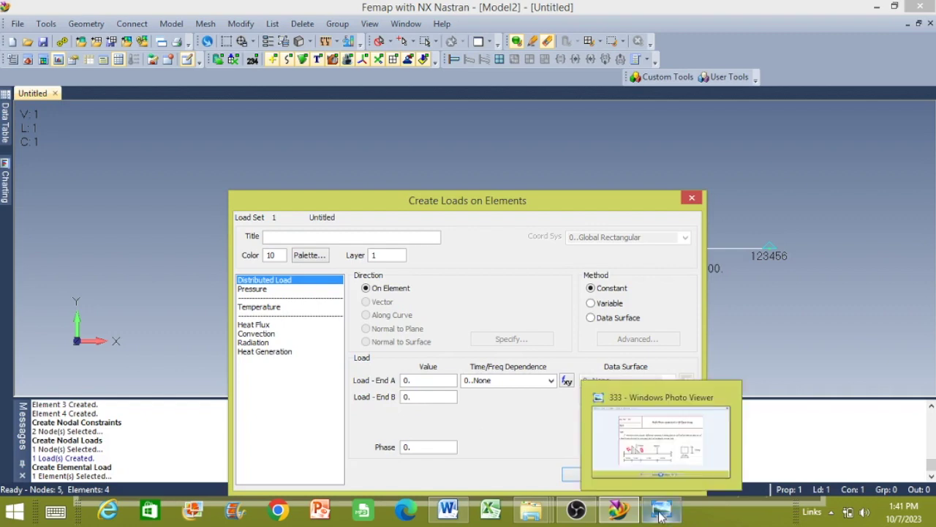
pyautogui.click(595, 420)
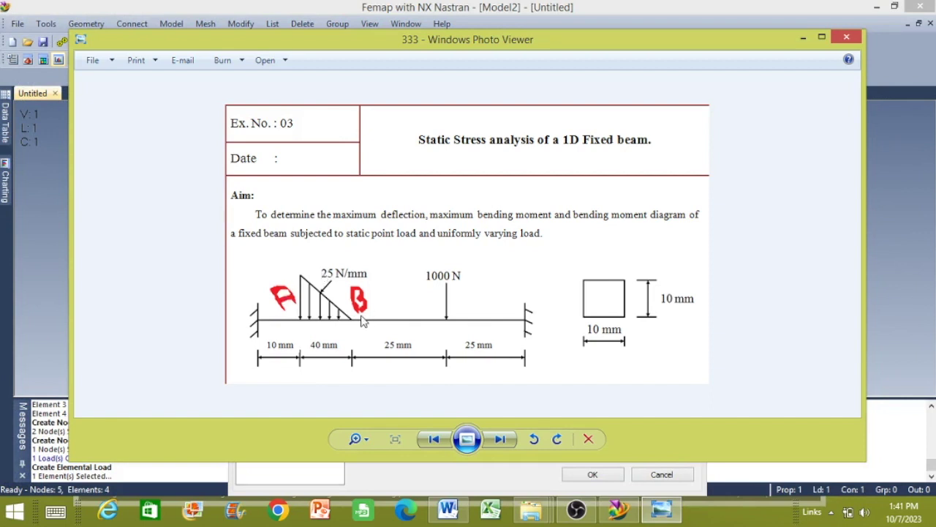
pyautogui.click(618, 510)
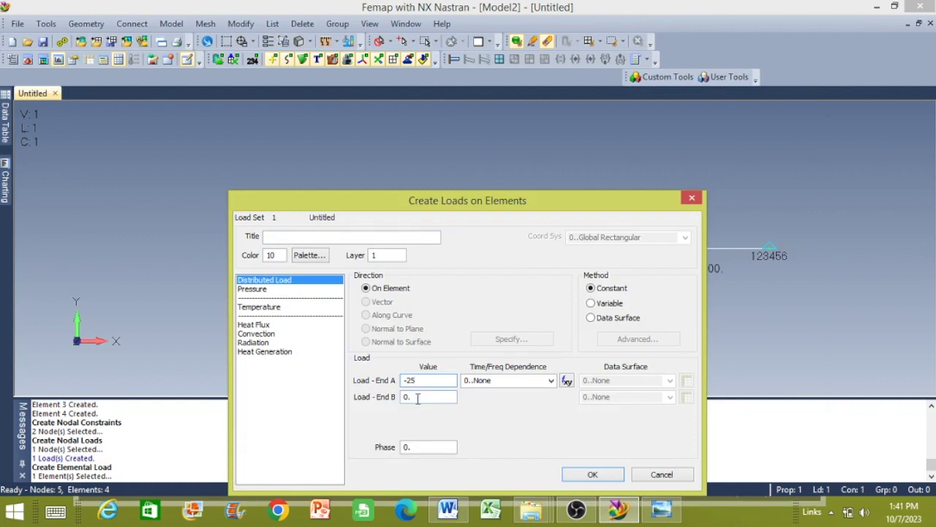
pyautogui.click(591, 475)
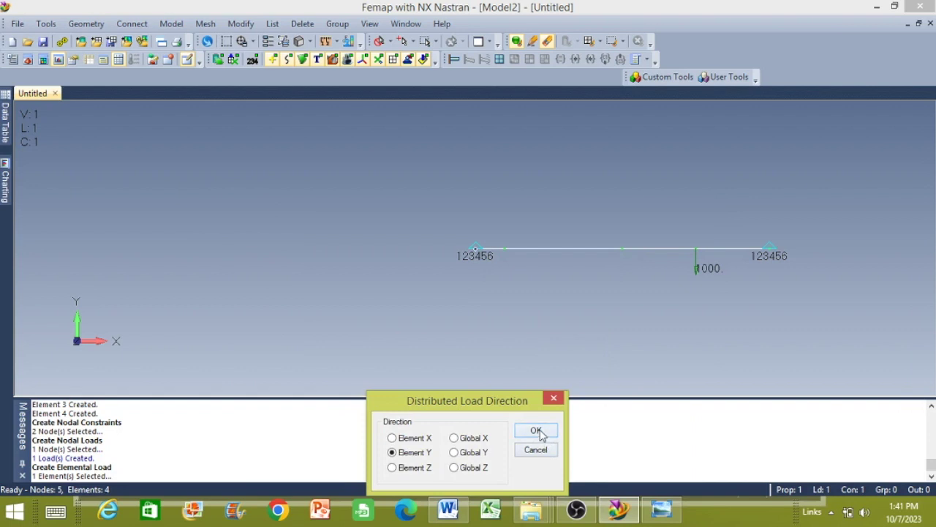
pyautogui.click(540, 433)
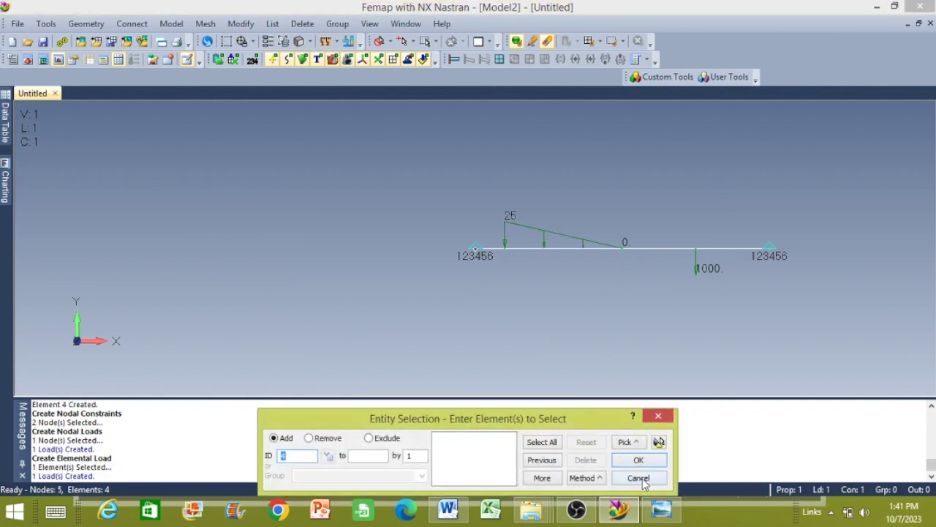
pyautogui.click(638, 479)
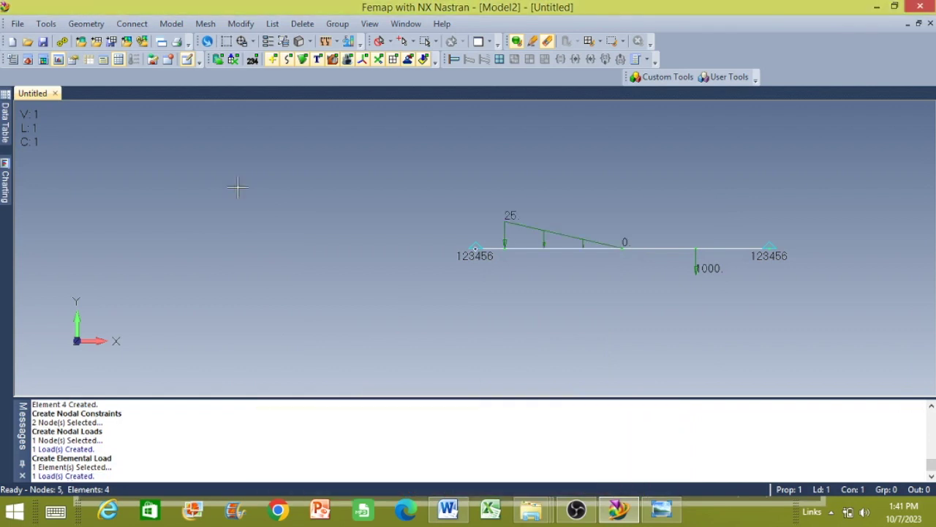
# Step: Create an untitled NX Nastran static analysis set using the integrated solver and run the analysis
pyautogui.click(174, 24)
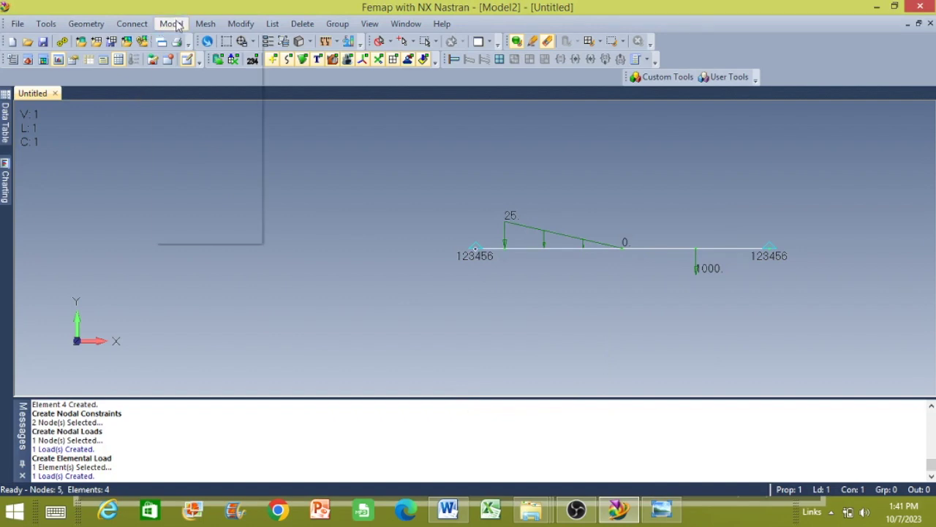
pyautogui.click(189, 167)
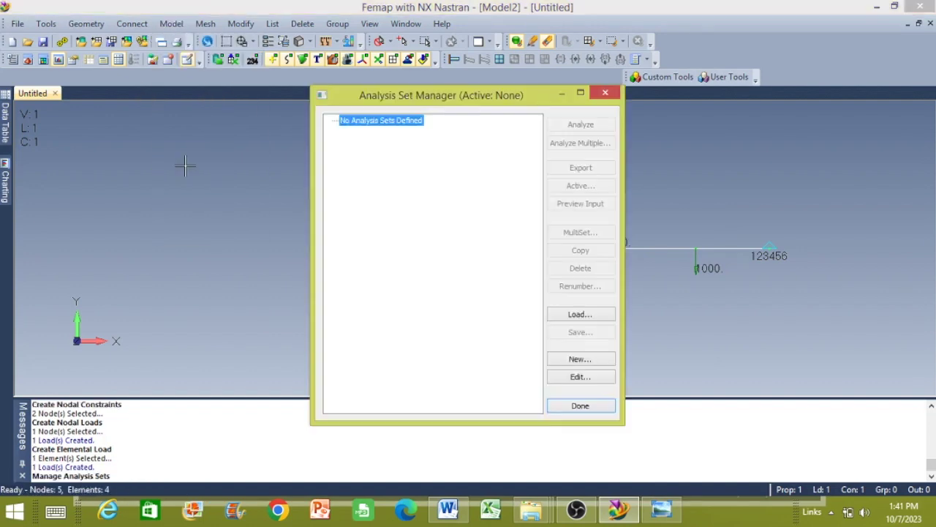
pyautogui.click(554, 360)
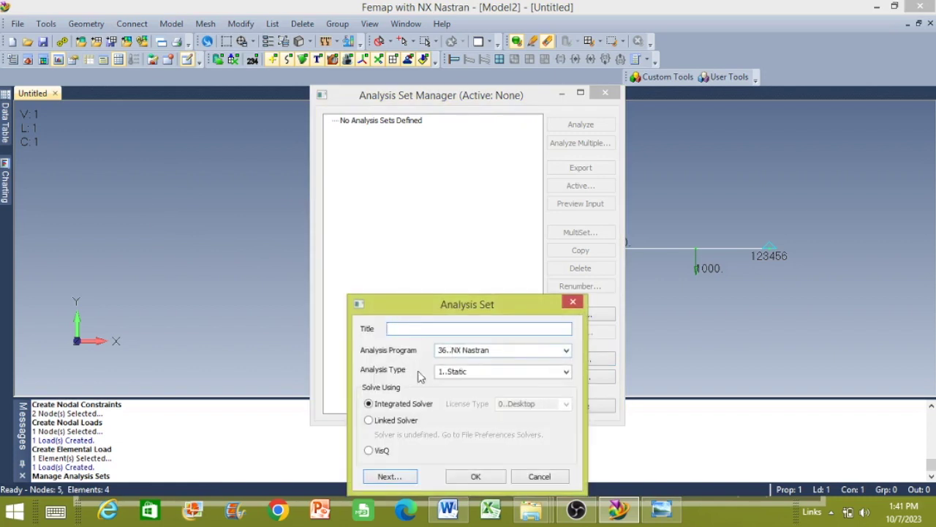
pyautogui.click(476, 476)
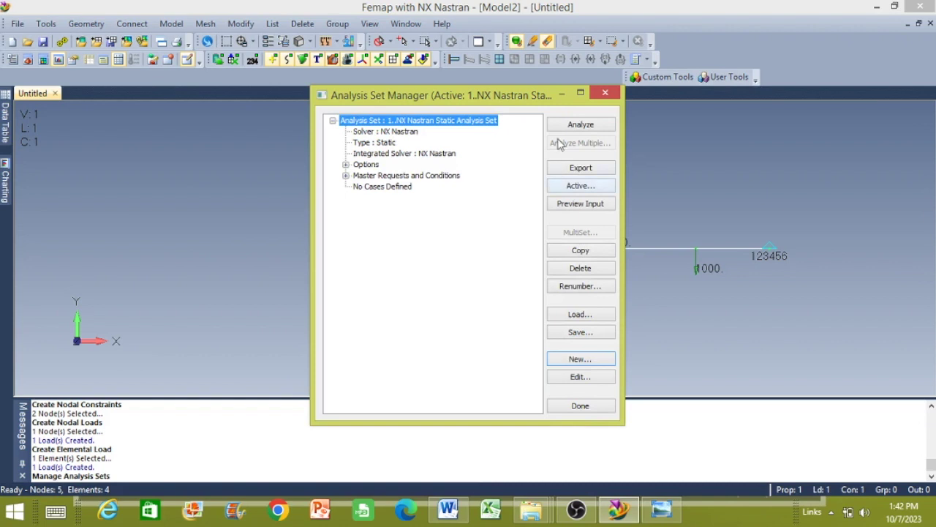
pyautogui.click(579, 125)
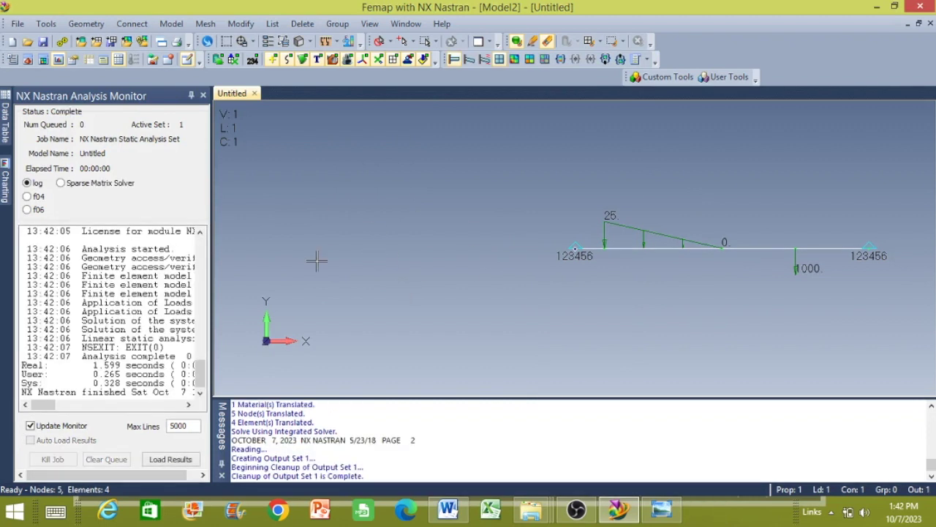
# Step: Load the analysis results, continue past the message review, and close the NX Nastran Analysis Monitor
pyautogui.click(171, 461)
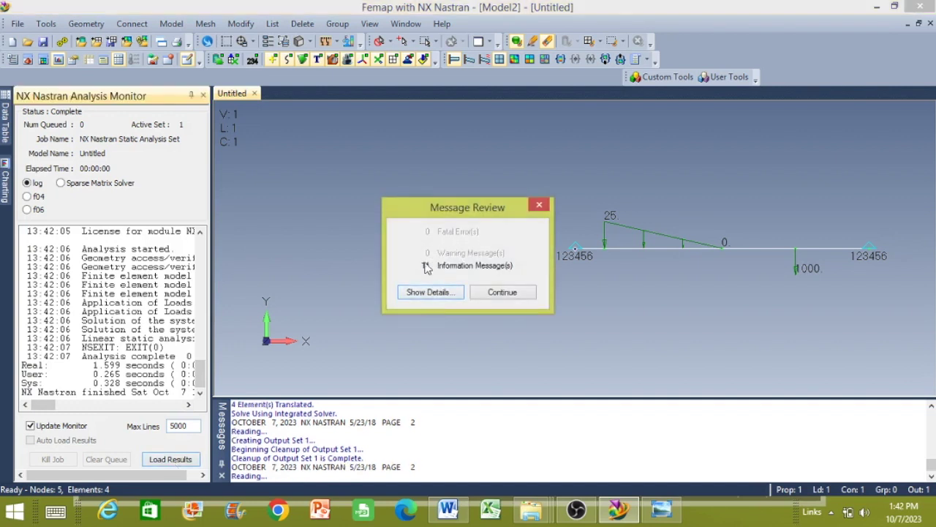
pyautogui.click(500, 292)
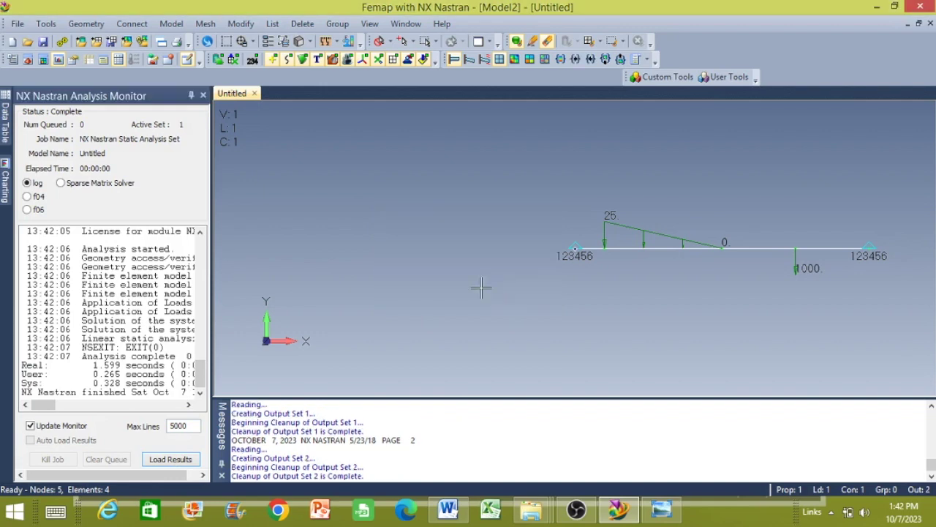
pyautogui.click(204, 95)
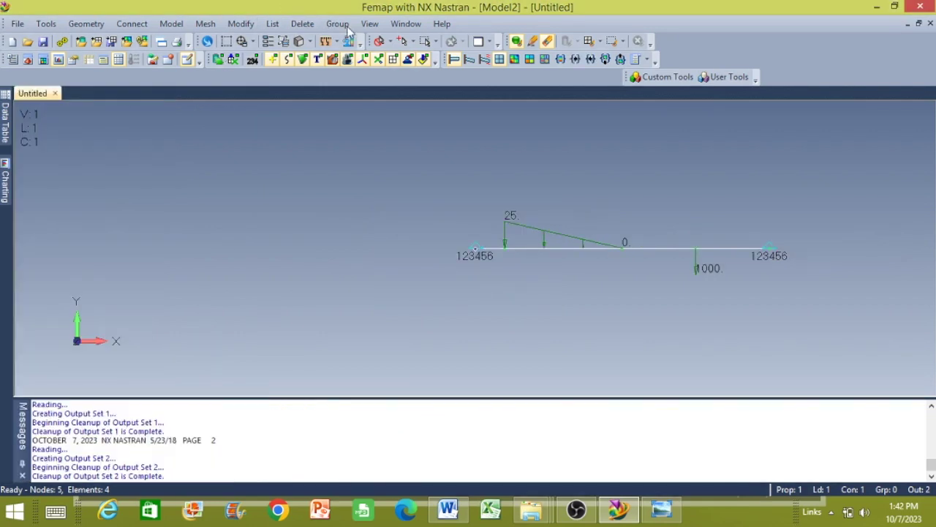
# Step: Display the deformed beam shape using the Total Translation output vector from output set 2..NX NASTRAN Case 1
pyautogui.click(369, 24)
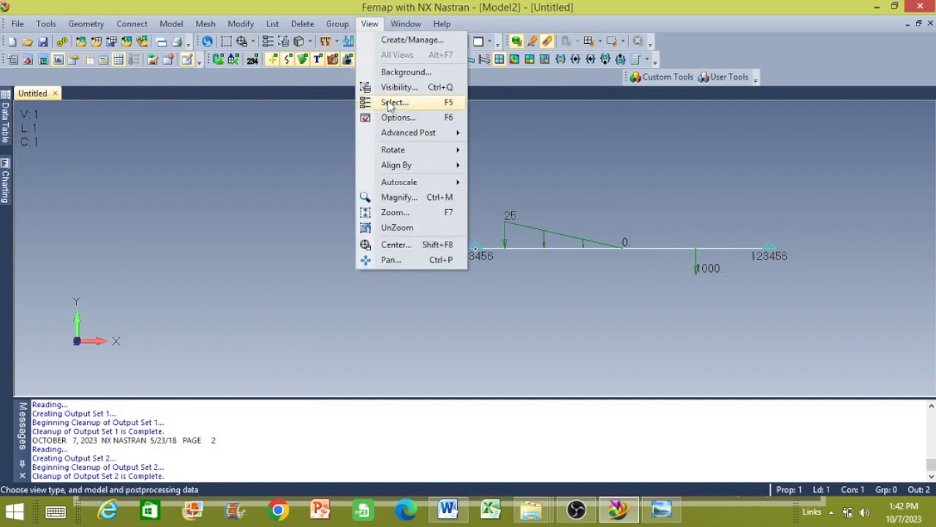
pyautogui.click(391, 102)
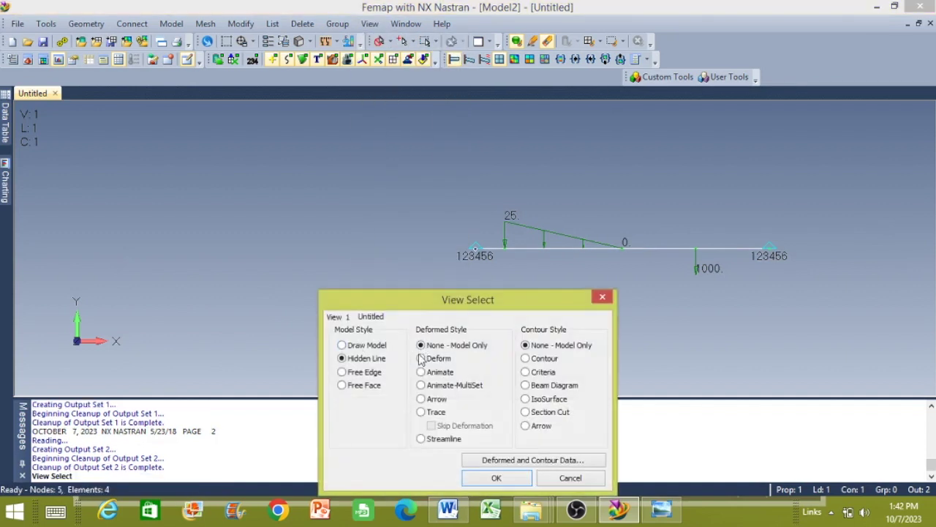
pyautogui.click(421, 359)
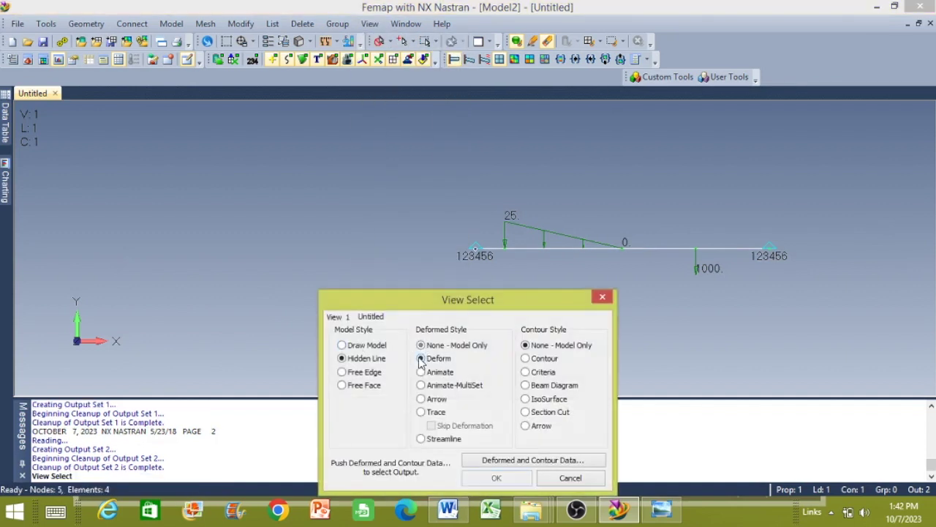
pyautogui.click(510, 460)
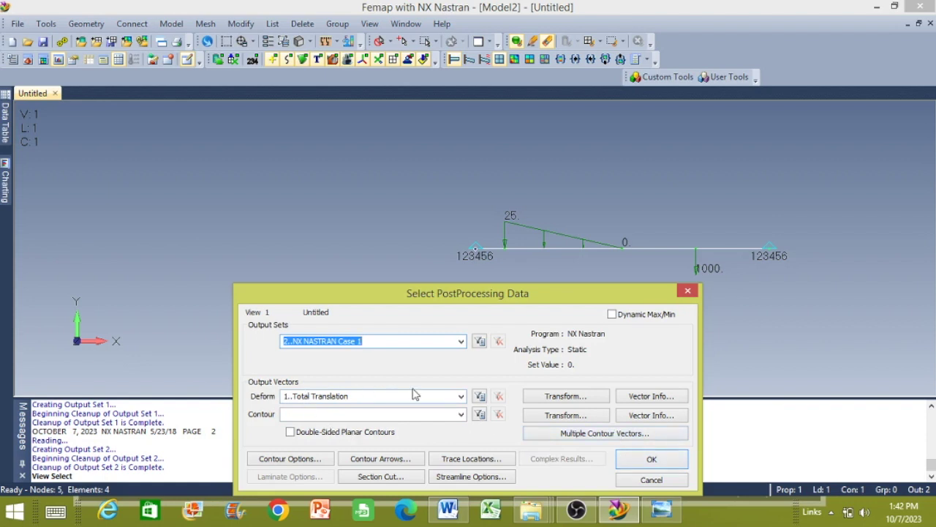
pyautogui.click(461, 396)
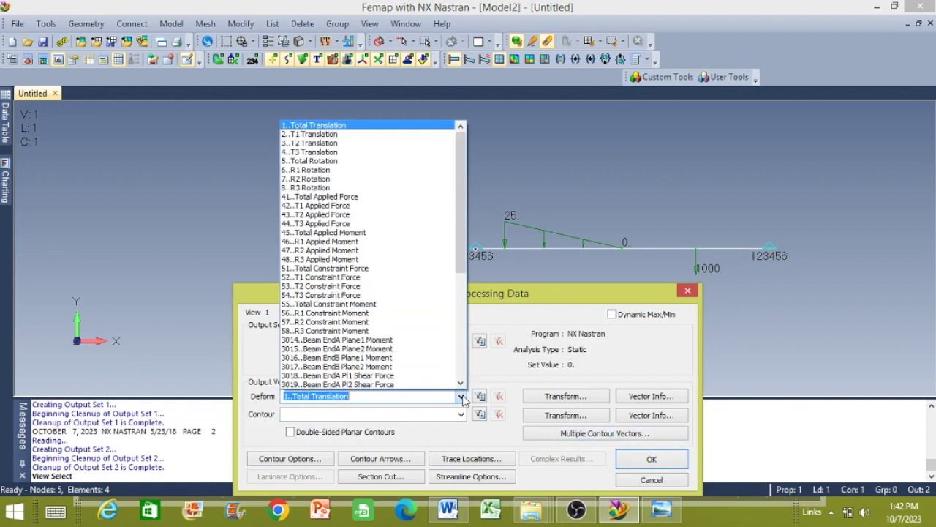
pyautogui.click(306, 128)
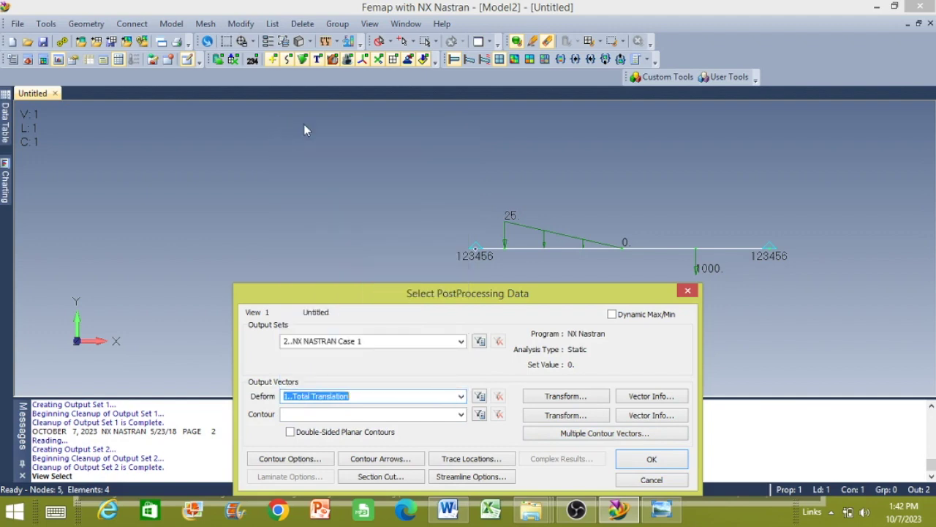
pyautogui.click(638, 461)
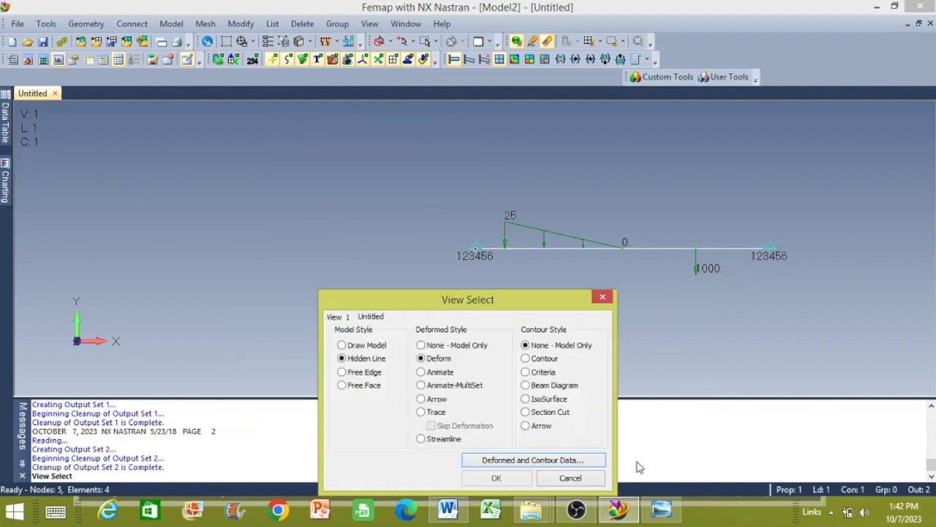
pyautogui.click(497, 476)
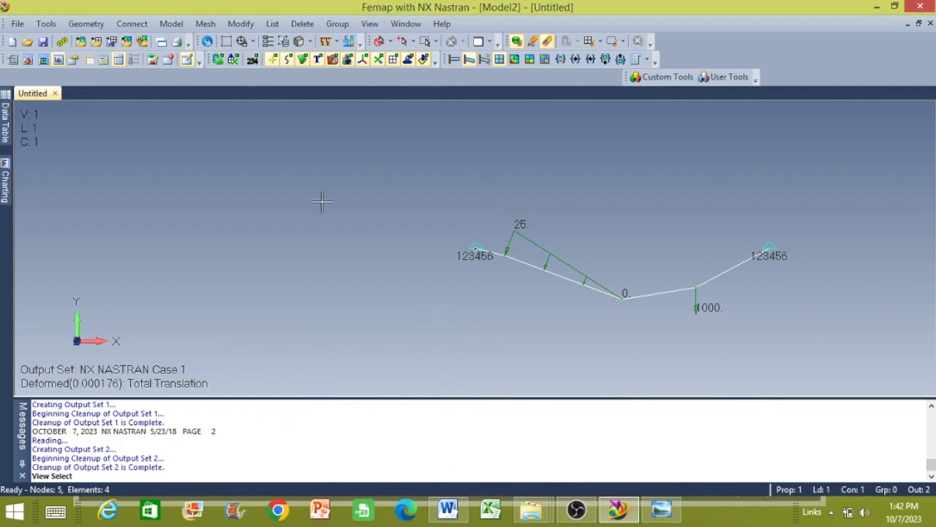
# Step: Display a beam diagram of the undeformed model using 3014..Beam EndA Plane1 Moment as the contour output vector
pyautogui.click(370, 25)
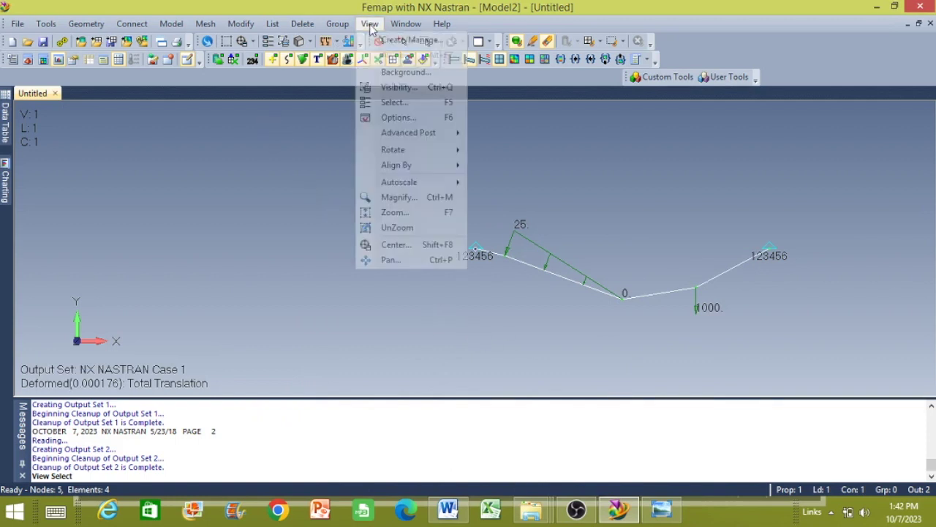
pyautogui.click(393, 104)
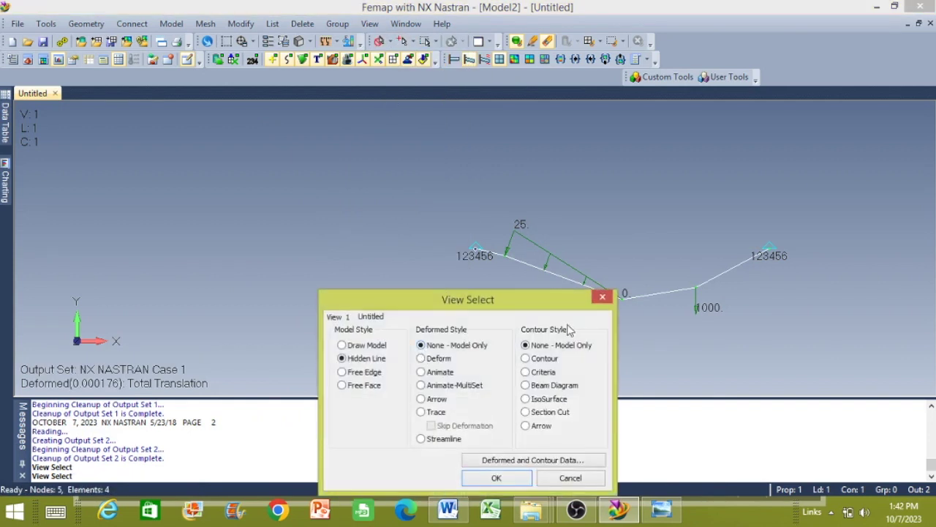
pyautogui.click(526, 386)
pyautogui.click(493, 461)
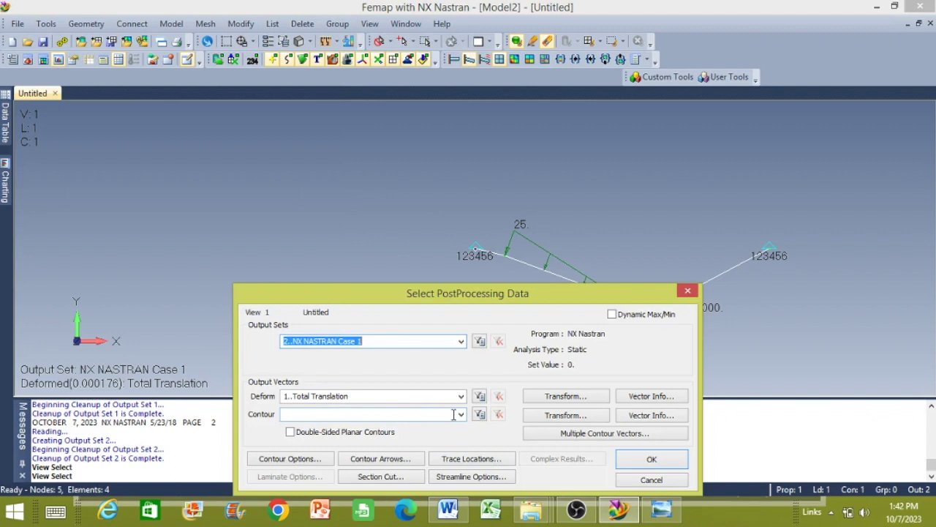
pyautogui.click(461, 415)
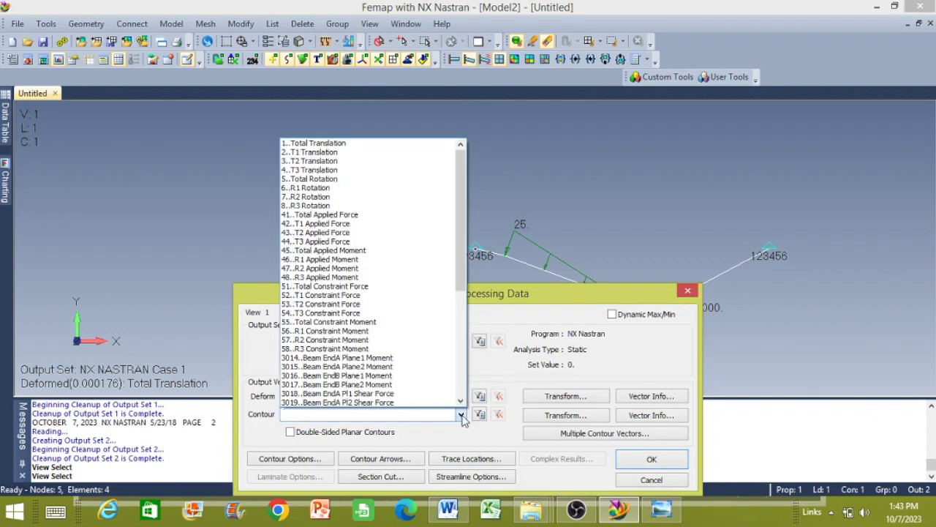
pyautogui.click(313, 361)
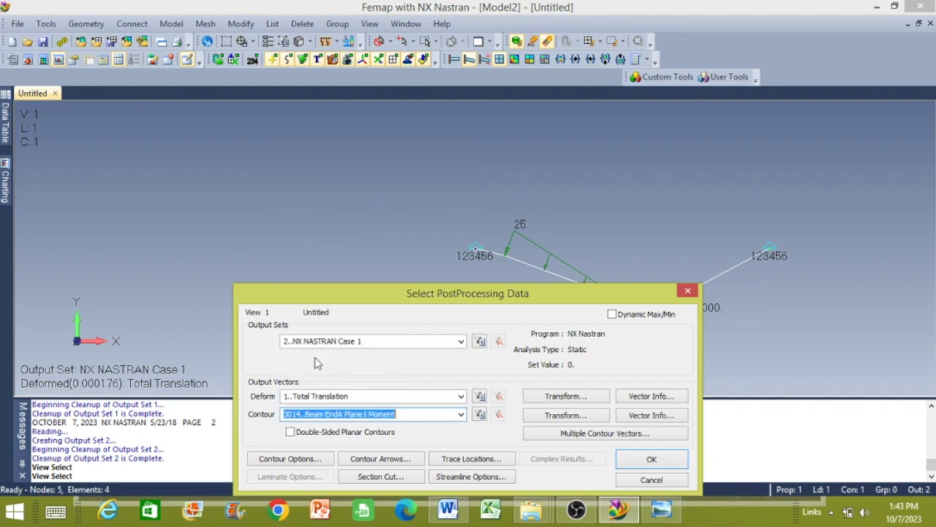
pyautogui.click(643, 460)
pyautogui.click(519, 478)
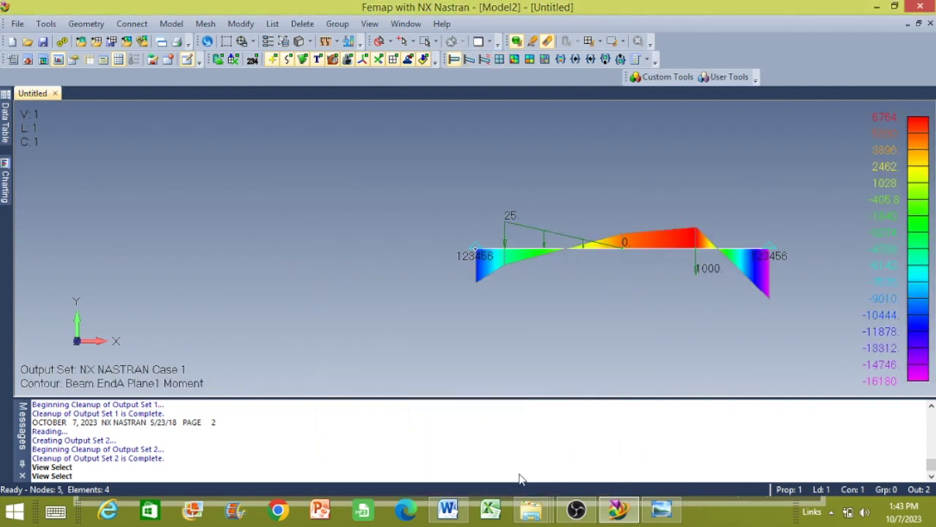